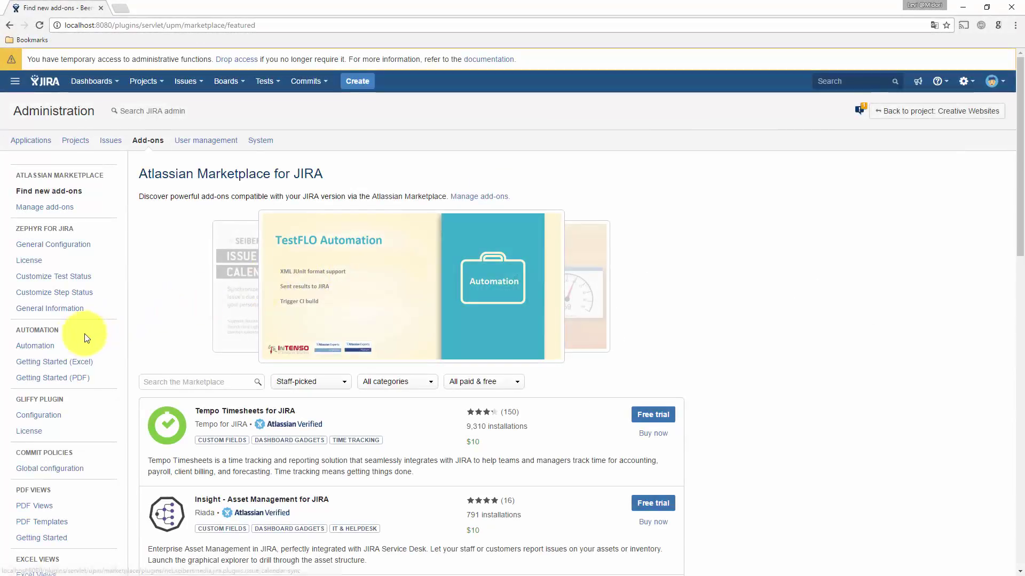
Browse the automation rules: Dropbox status backup, Create quote for customer and Monthly Worklog Report
{"action": "left_click", "coordinate": [60, 346]}
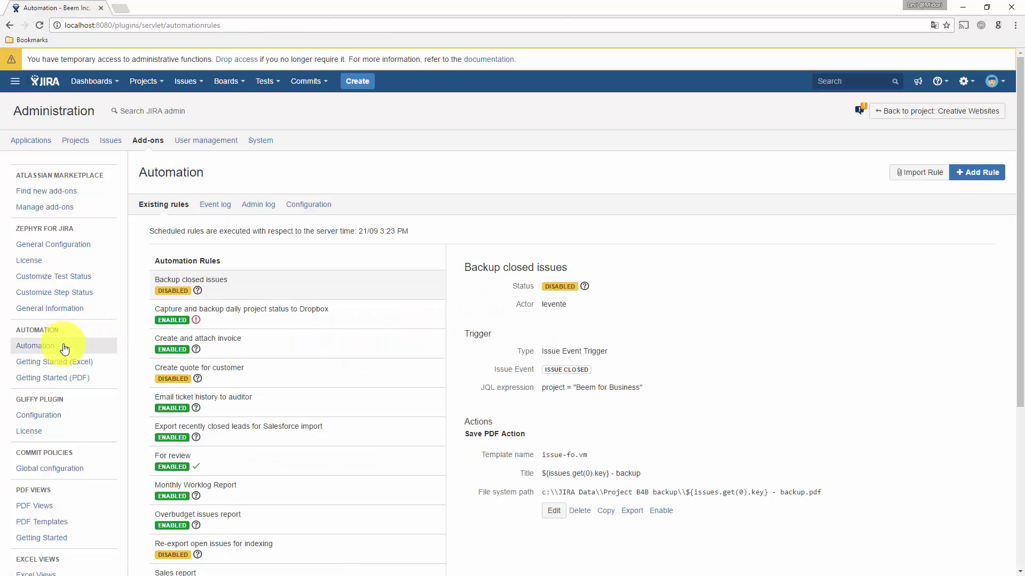
{"action": "left_click", "coordinate": [328, 316]}
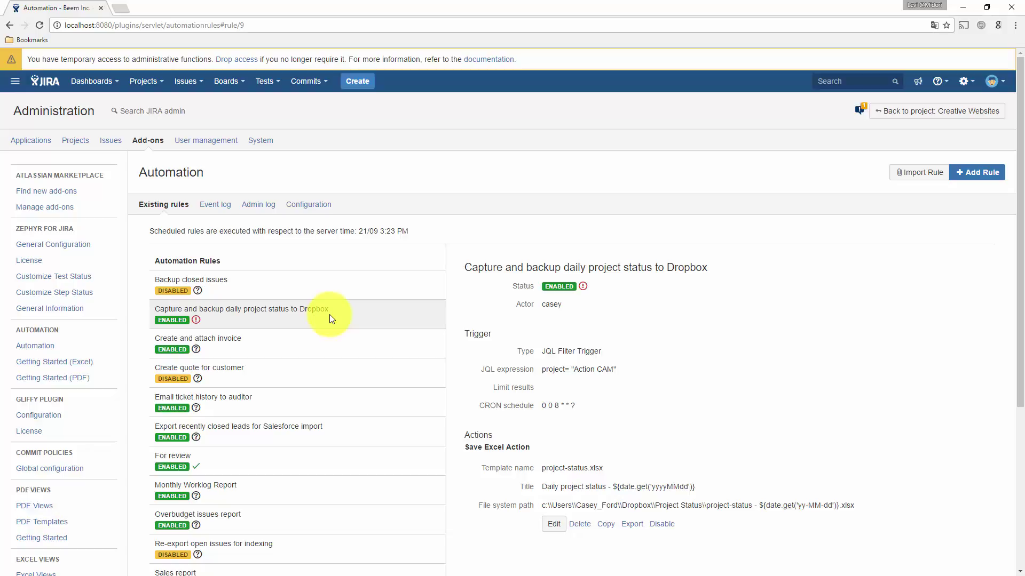
{"action": "scroll", "coordinate": [328, 315], "scroll_direction": "down", "scroll_amount": 1}
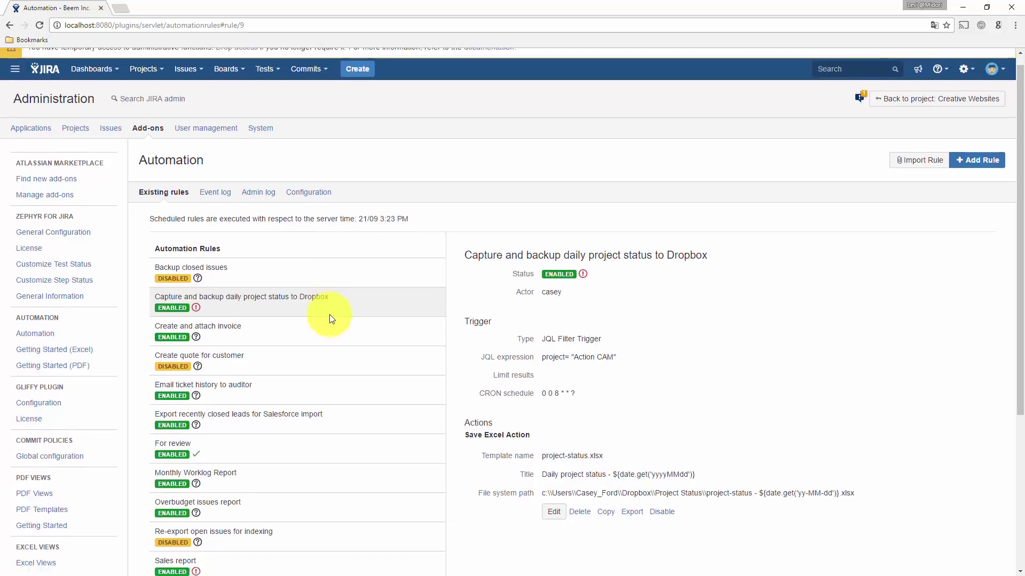
{"action": "left_click", "coordinate": [329, 315]}
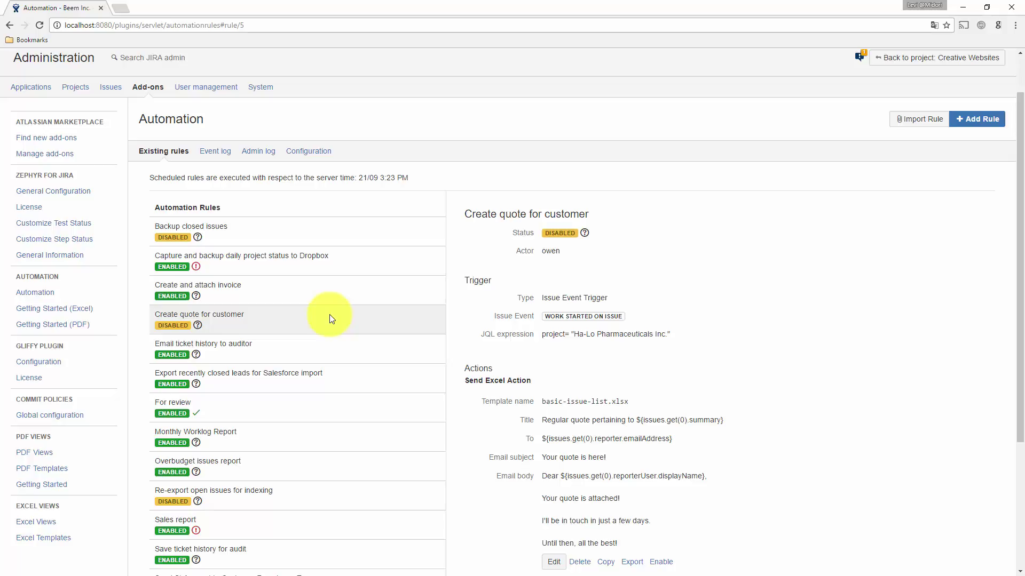
{"action": "left_click", "coordinate": [342, 432]}
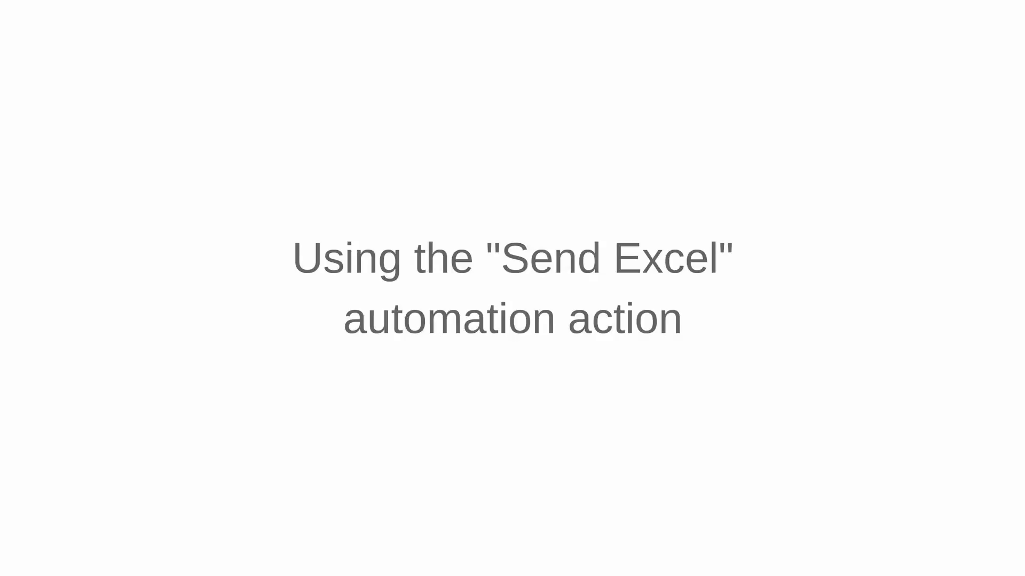
Add a rule named 'Email pending tickets for review', enabled once created, and continue
{"action": "left_click", "coordinate": [959, 180]}
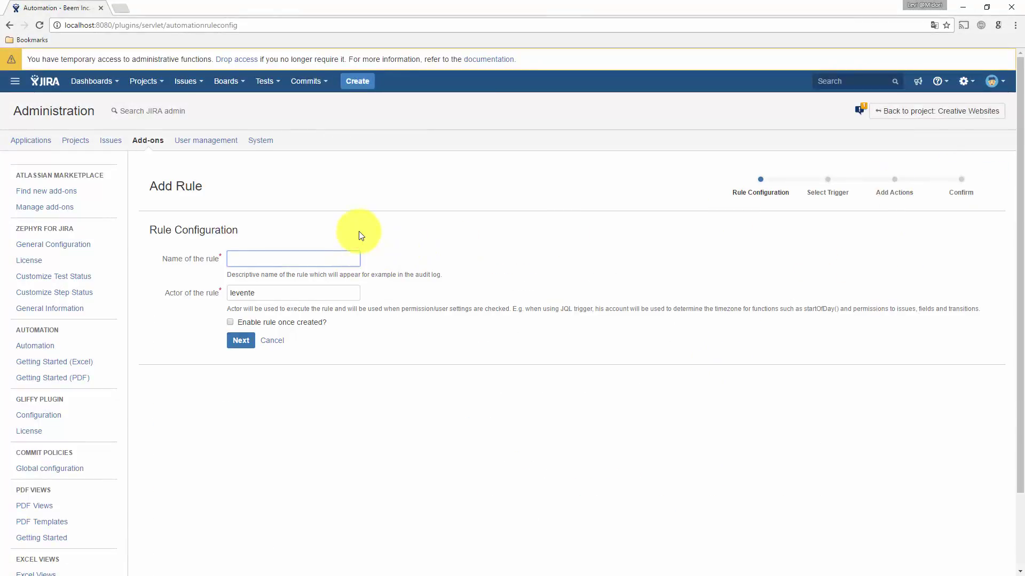
{"action": "type", "text": "Emailpending tickets for revi"}
{"action": "type", "text": "ew"}
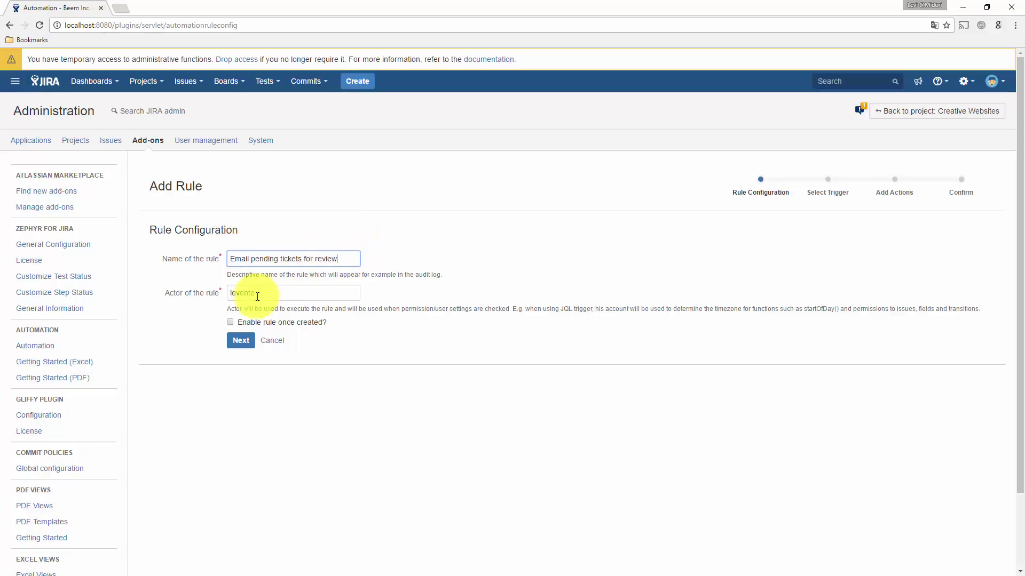
{"action": "left_click", "coordinate": [230, 322]}
{"action": "left_click", "coordinate": [238, 345]}
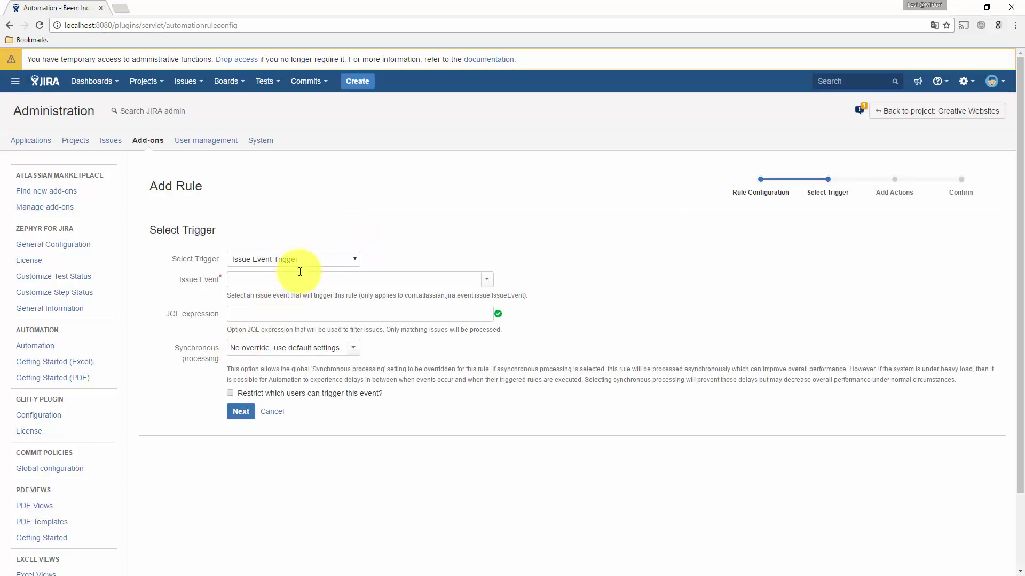
Choose the JQL Filter Trigger with CRON schedule 0 0 8 ? * MON *
{"action": "left_click", "coordinate": [304, 259]}
{"action": "left_click", "coordinate": [301, 291]}
{"action": "left_click", "coordinate": [304, 280]}
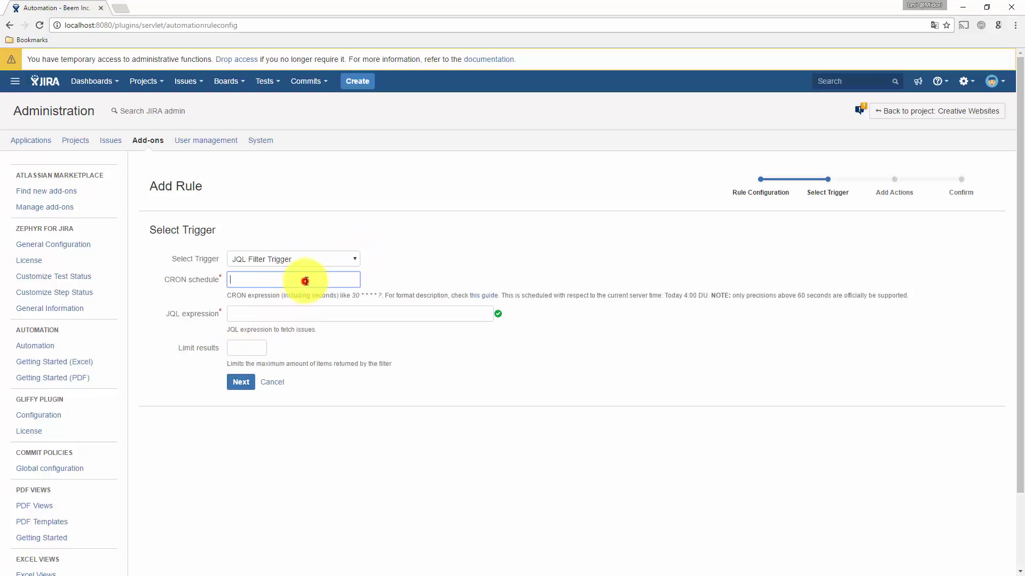
{"action": "type", "text": "0 8 ? "}
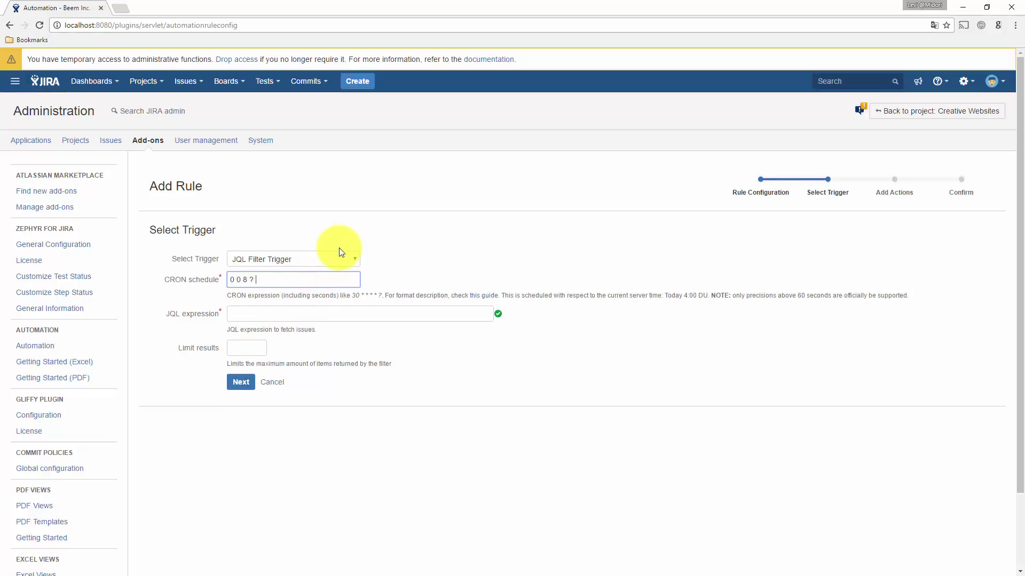
{"action": "type", "text": "* MON *"}
Start the JQL query with project = Spark Solar Panels Inc
{"action": "left_click", "coordinate": [321, 314]}
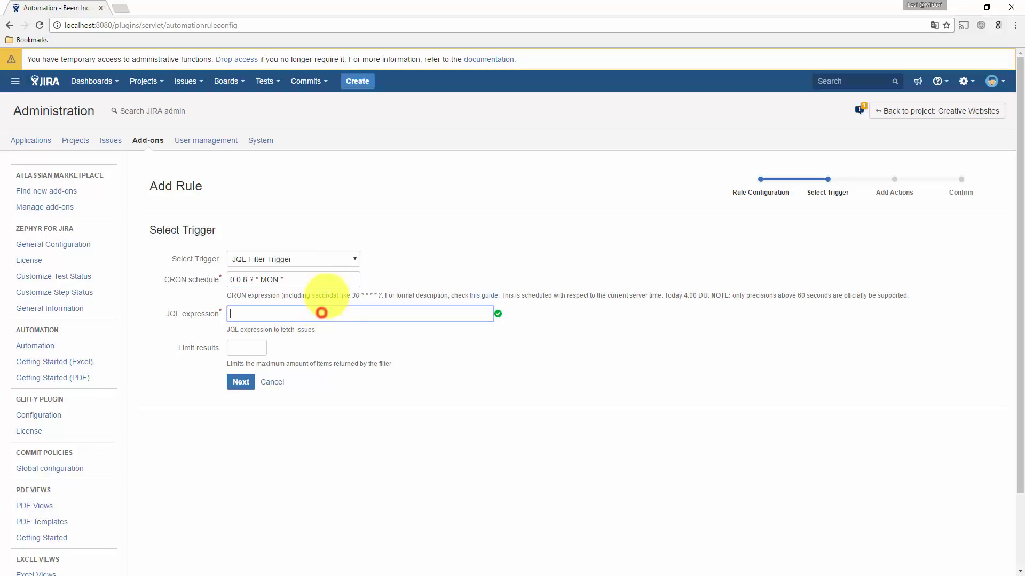
{"action": "type", "text": "pro"}
{"action": "key", "text": "Down"}
{"action": "key", "text": "Return"}
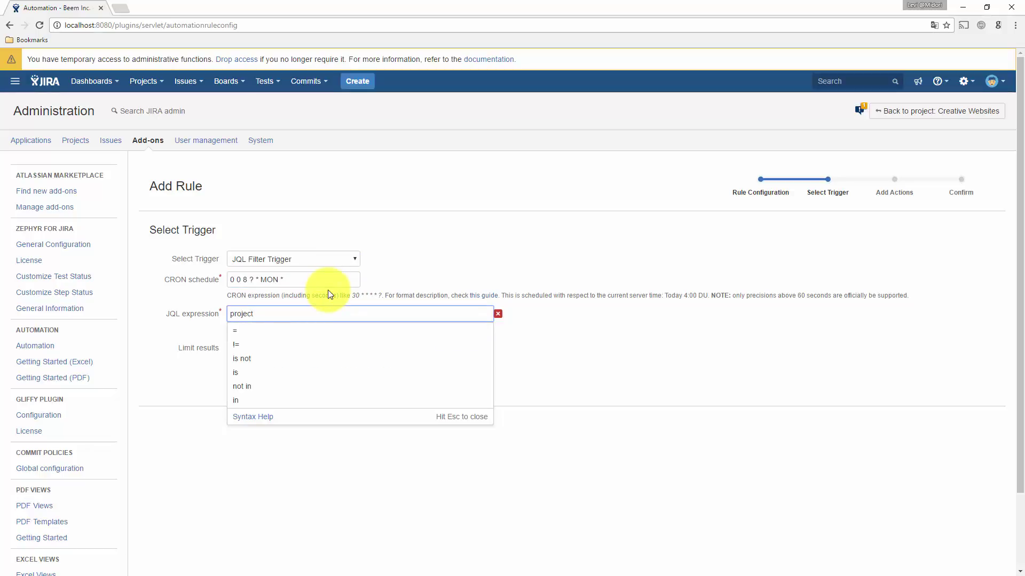
{"action": "type", "text": "="}
{"action": "left_click", "coordinate": [270, 525]}
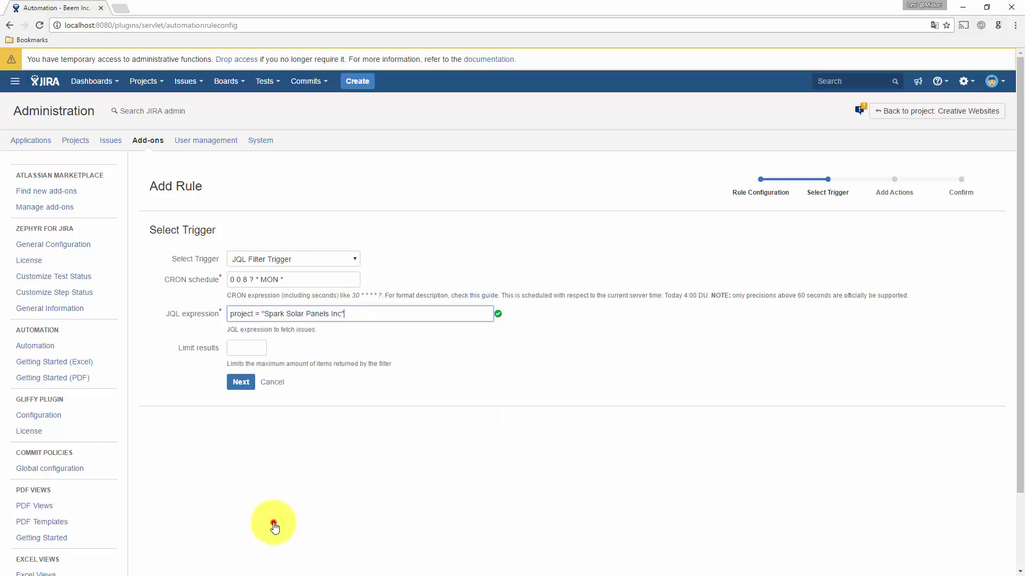
Restrict the query to updatedDate between startOfWeek("-1") and endOfWeek("-1")
{"action": "type", "text": "and "}
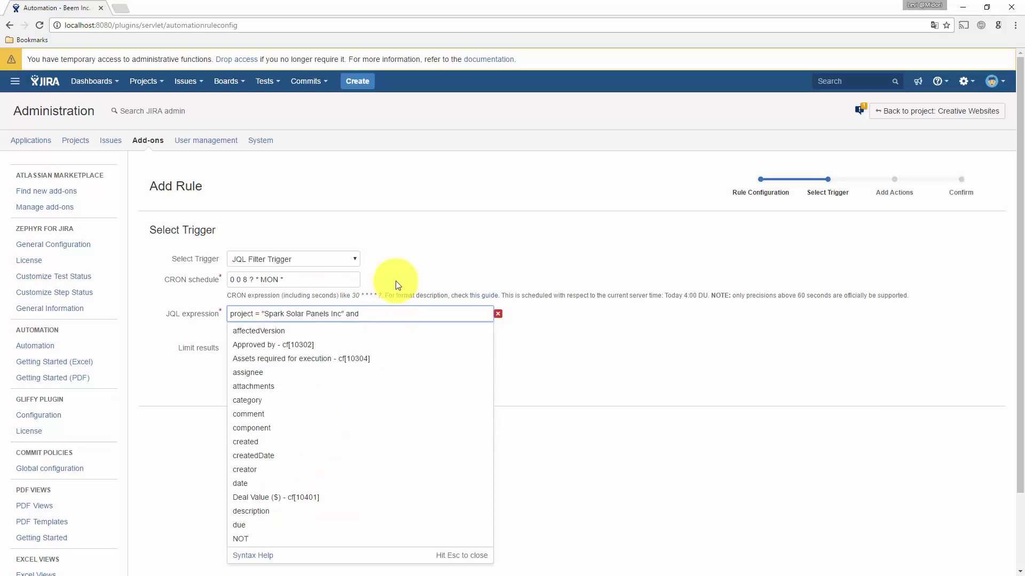
{"action": "type", "text": "upda"}
{"action": "key", "text": "Down"}
{"action": "key", "text": "Down"}
{"action": "key", "text": "Return"}
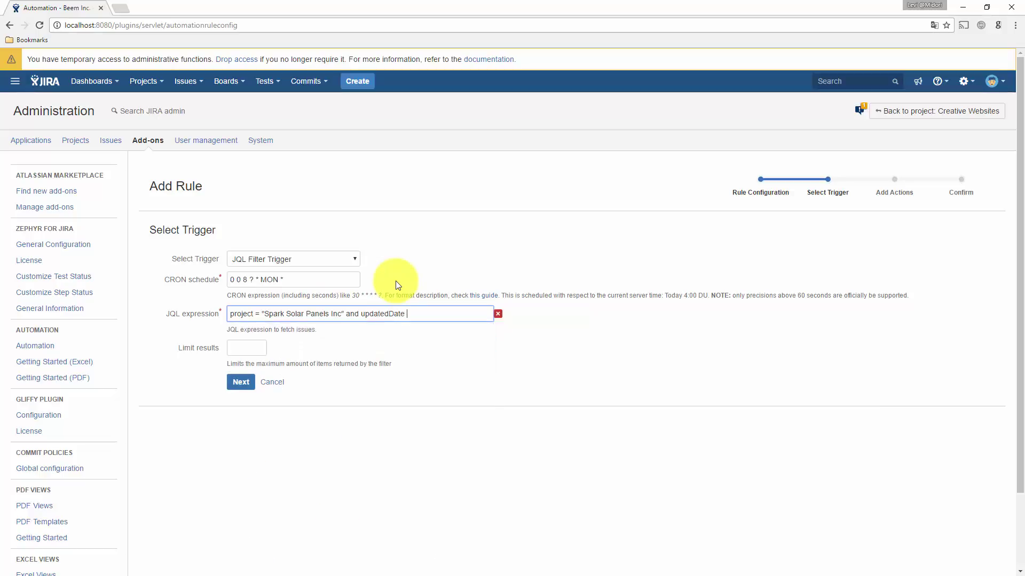
{"action": "type", "text": ">= "}
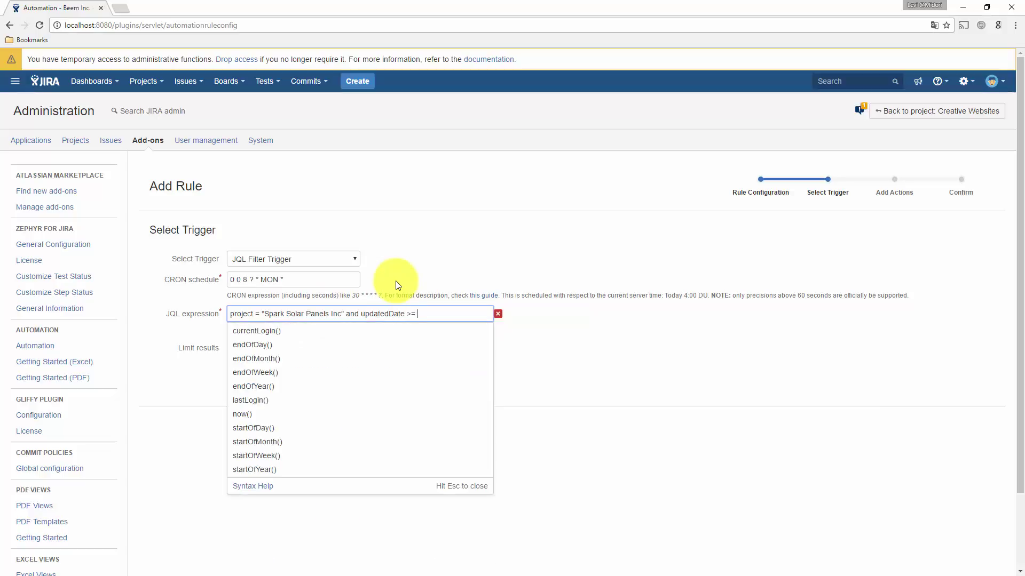
{"action": "type", "text": "s"}
{"action": "key", "text": "Down"}
{"action": "key", "text": "Down"}
{"action": "key", "text": "Return"}
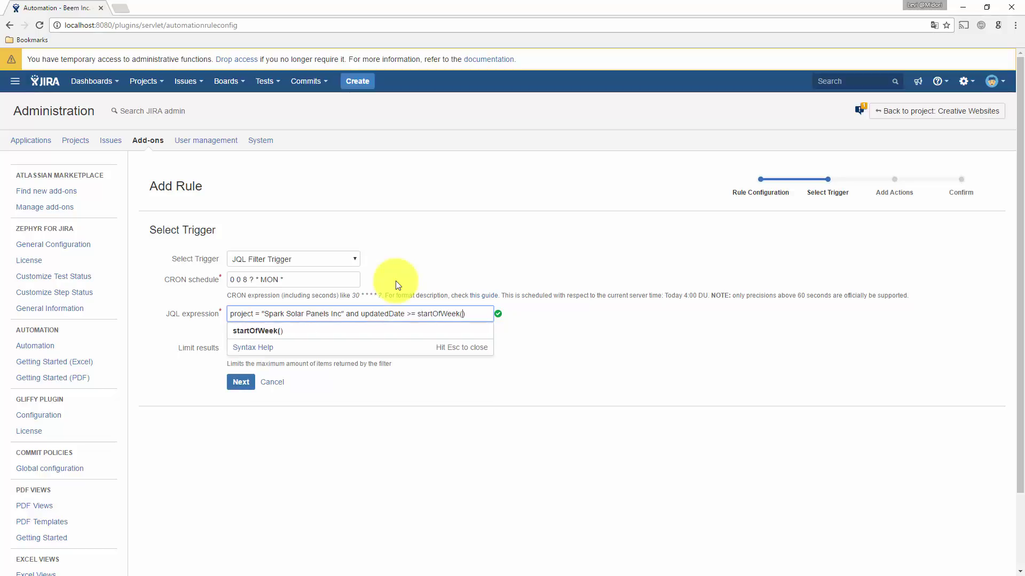
{"action": "type", "text": "\"\"-1"}
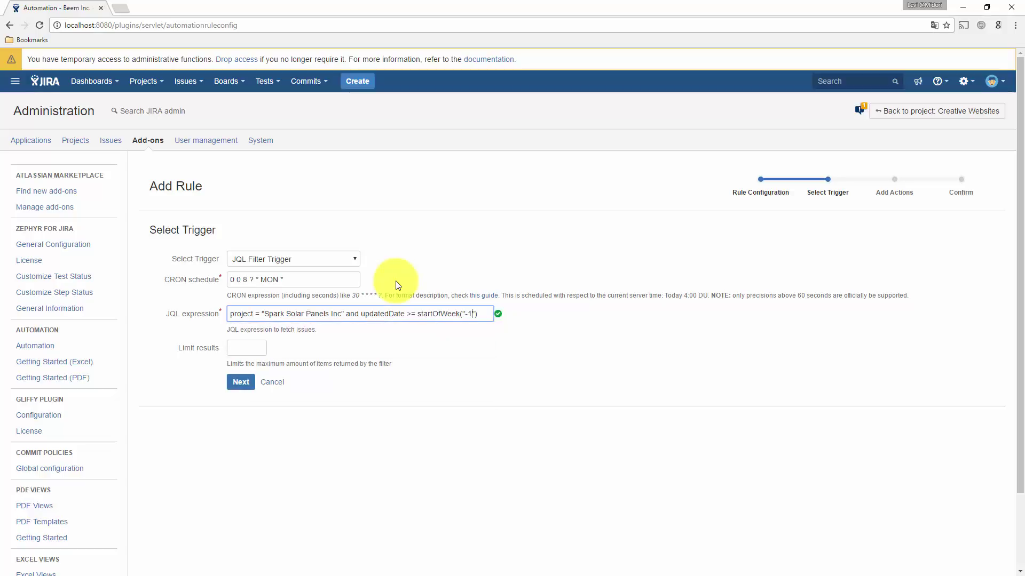
{"action": "type", "text": "and "}
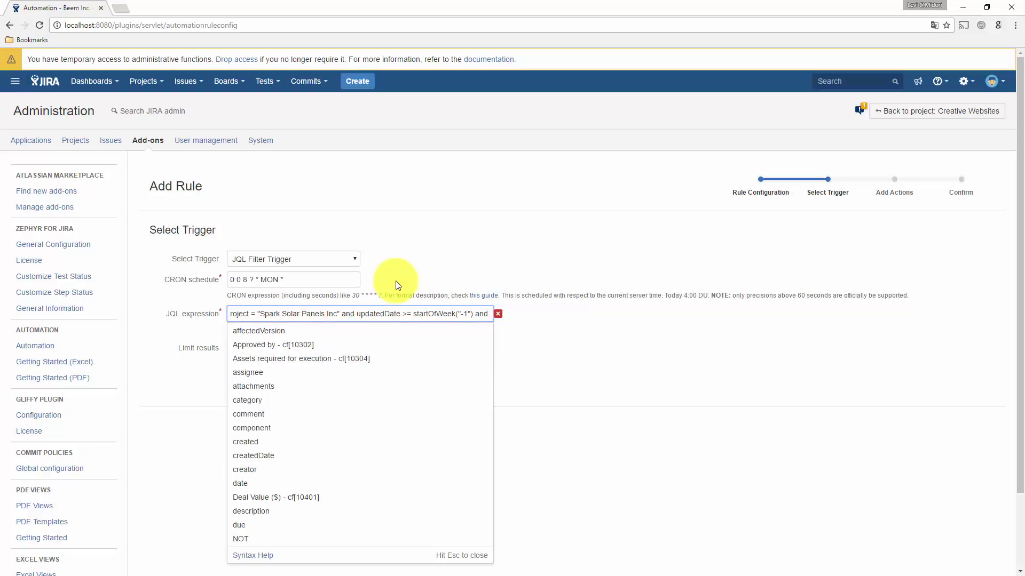
{"action": "type", "text": "u"}
{"action": "key", "text": "BackSpace"}
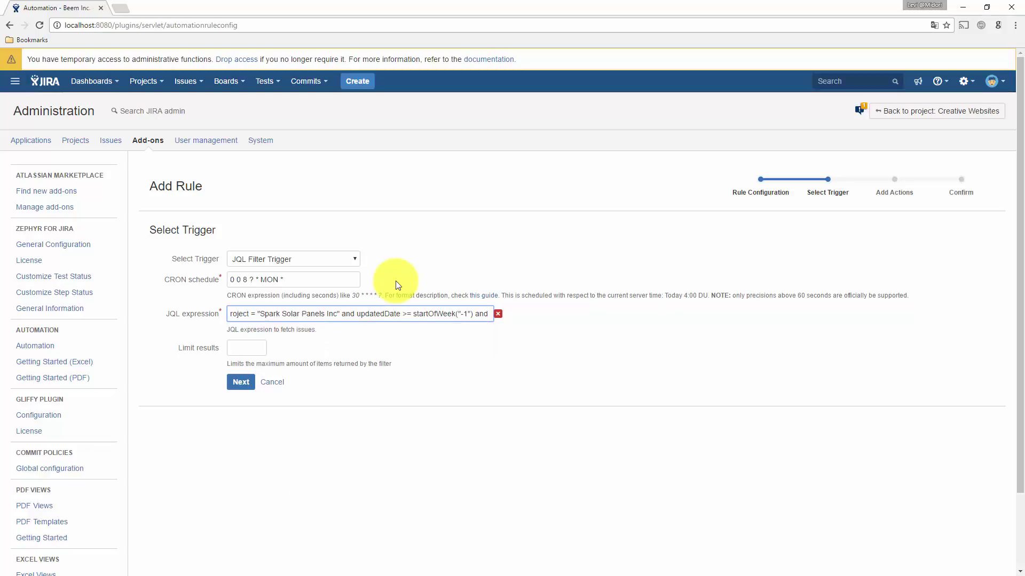
{"action": "type", "text": "updatedDate <= "}
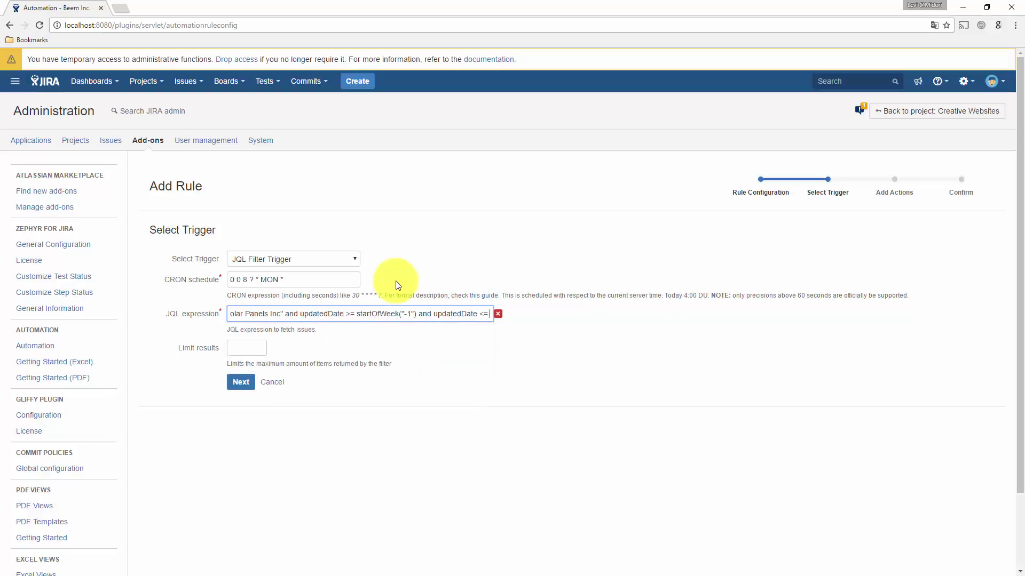
{"action": "type", "text": "endO"}
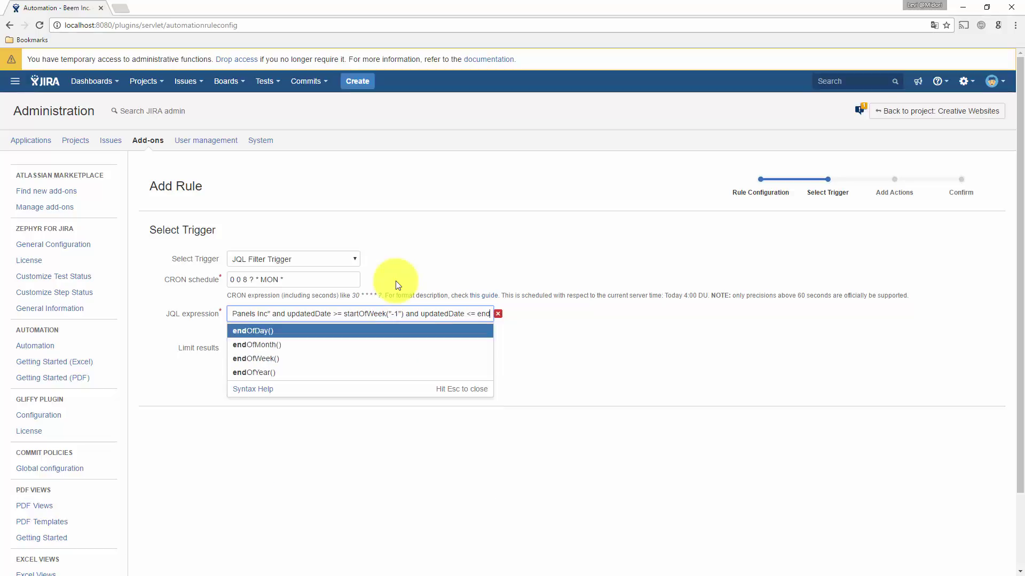
{"action": "type", "text": "fWeek("}
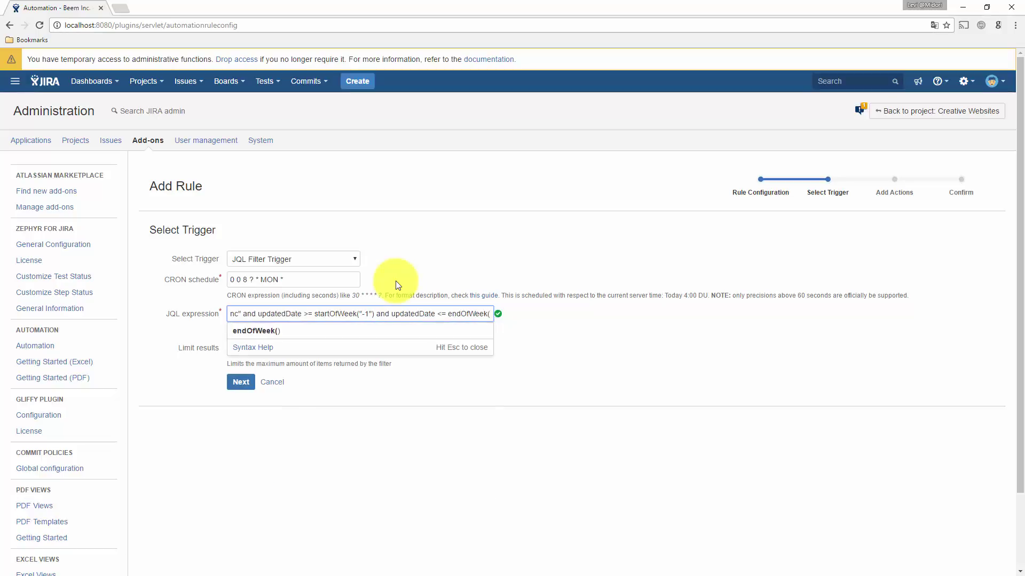
{"action": "type", "text": "\"\")"}
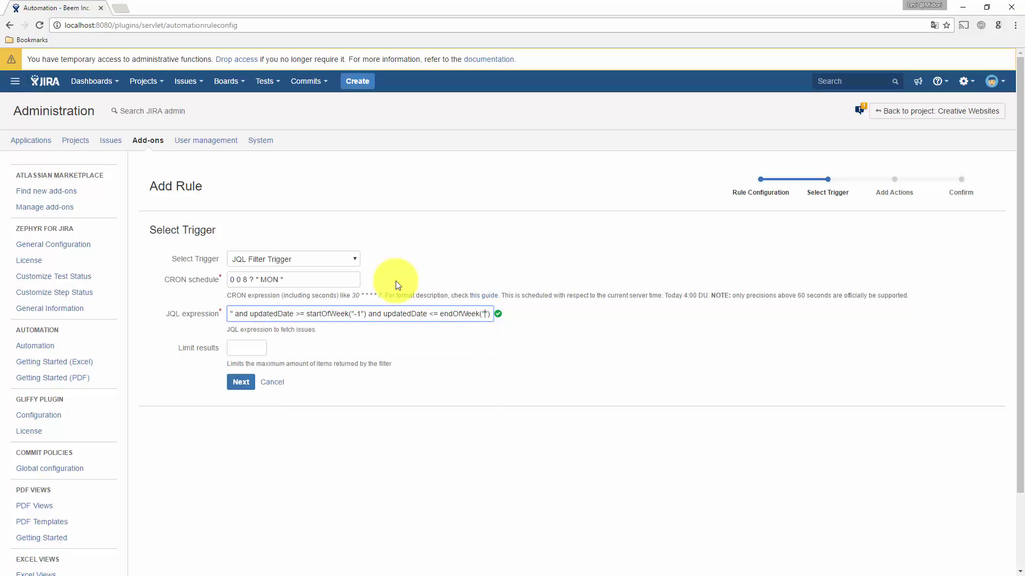
{"action": "type", "text": "-1"}
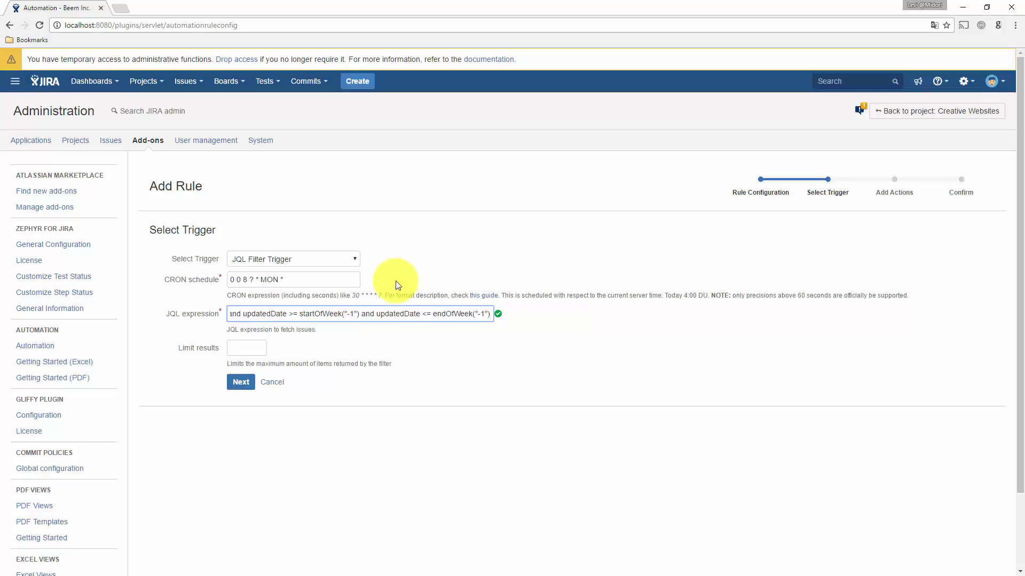
Add a Send Excel Action with template pending-tickets, titled 'Ticket list for review meeting week' plus date
{"action": "left_click", "coordinate": [241, 382]}
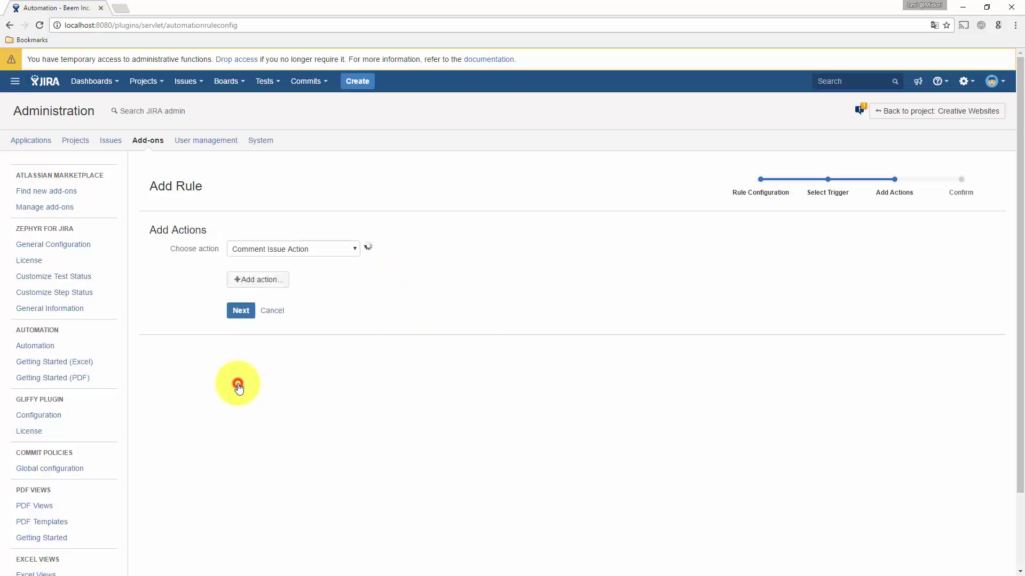
{"action": "left_click", "coordinate": [299, 248]}
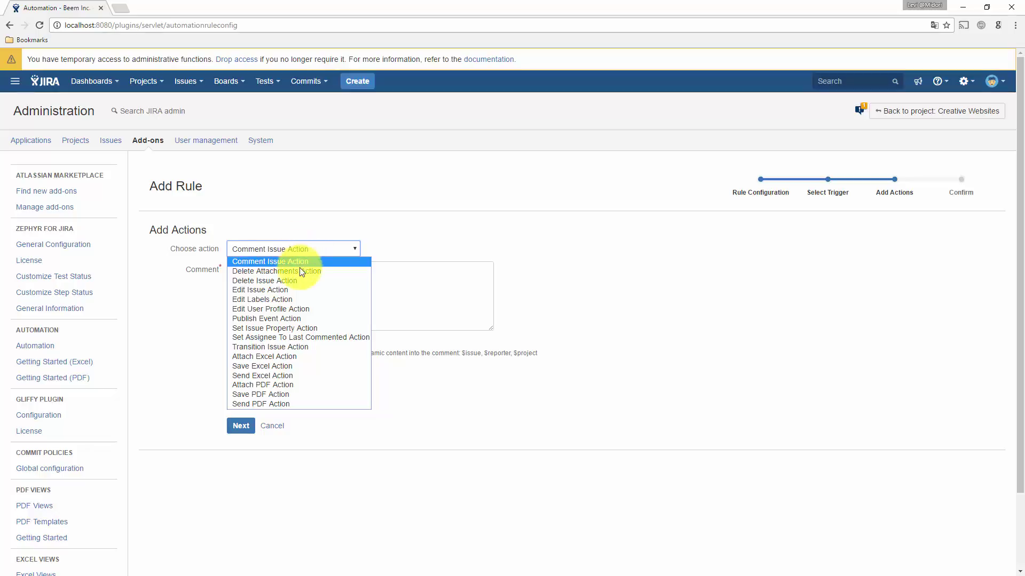
{"action": "left_click", "coordinate": [287, 375]}
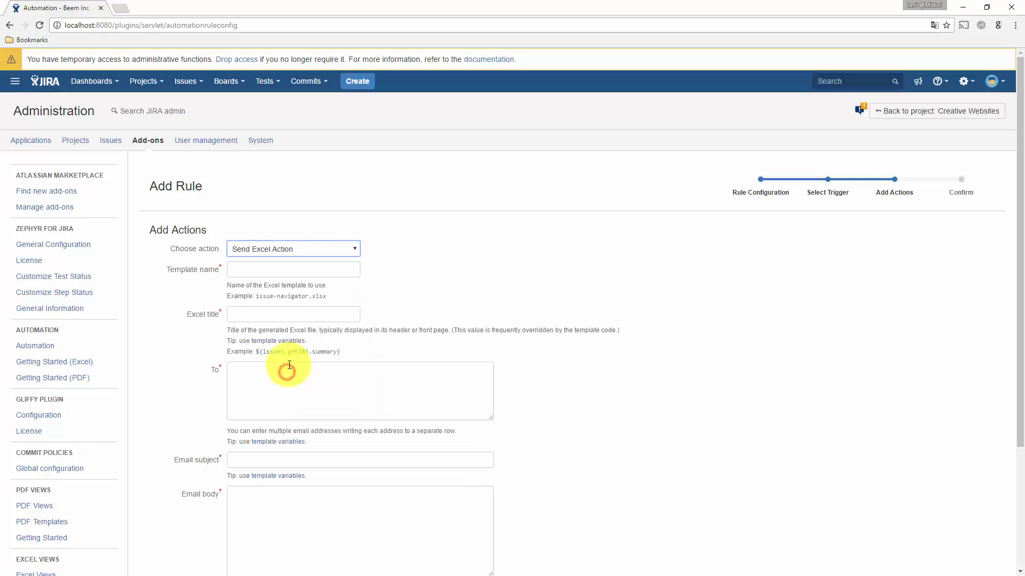
{"action": "left_click", "coordinate": [299, 271]}
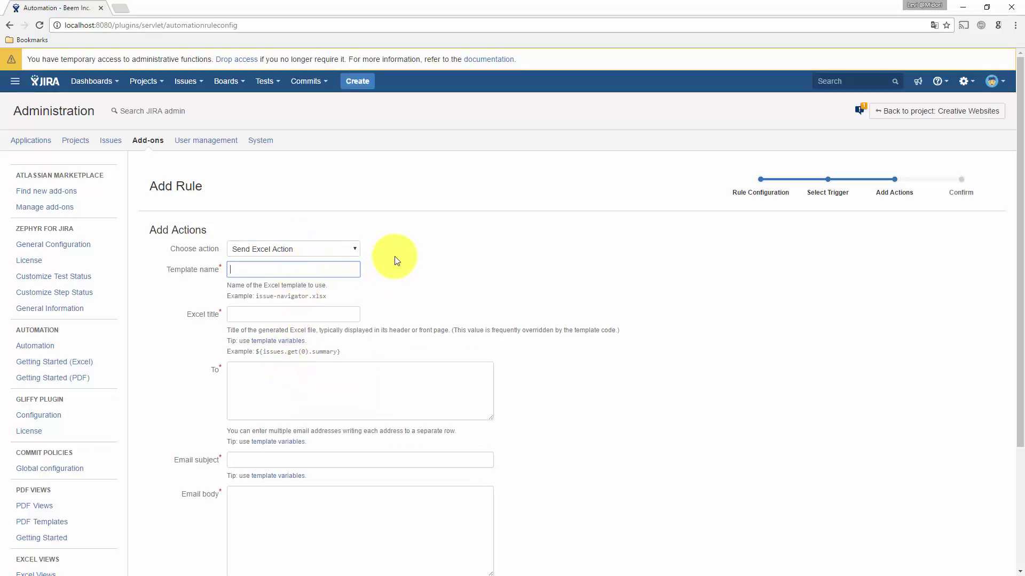
{"action": "type", "text": "pending-tickets.xlsx"}
{"action": "left_click", "coordinate": [346, 314]}
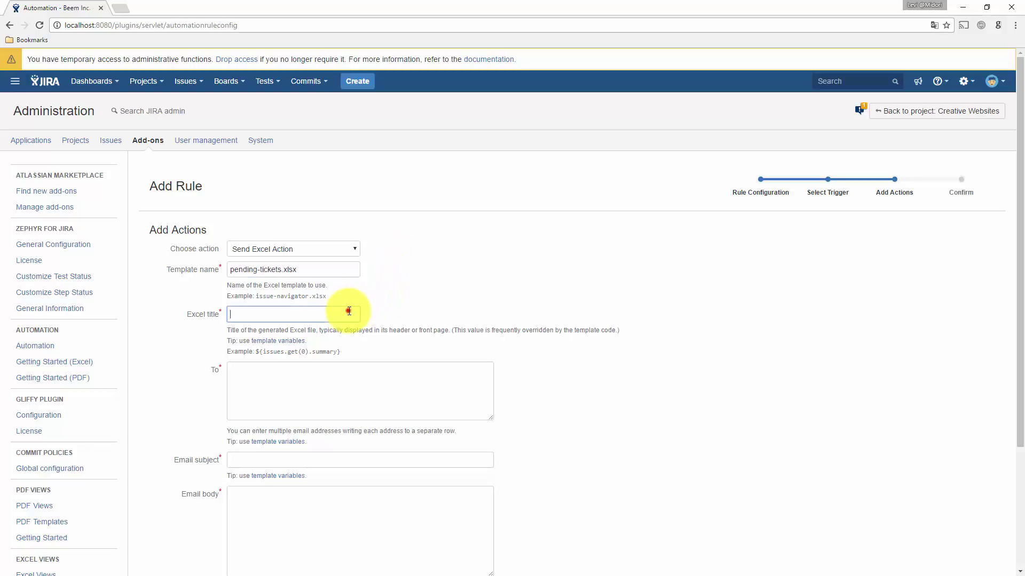
{"action": "type", "text": "Ticket "}
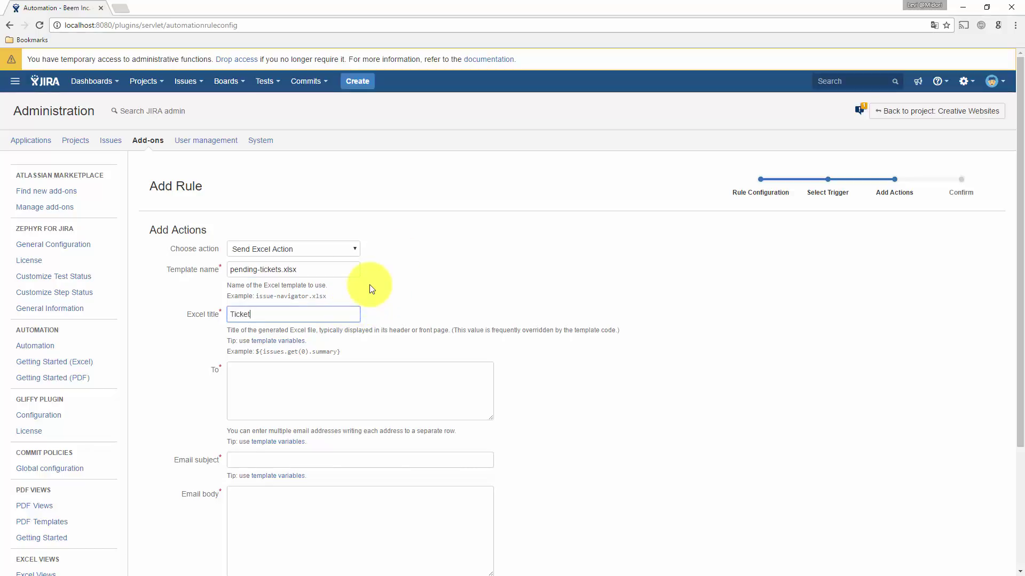
{"action": "type", "text": "list for review m"}
{"action": "type", "text": "eeting week"}
{"action": "type", "text": "${date."}
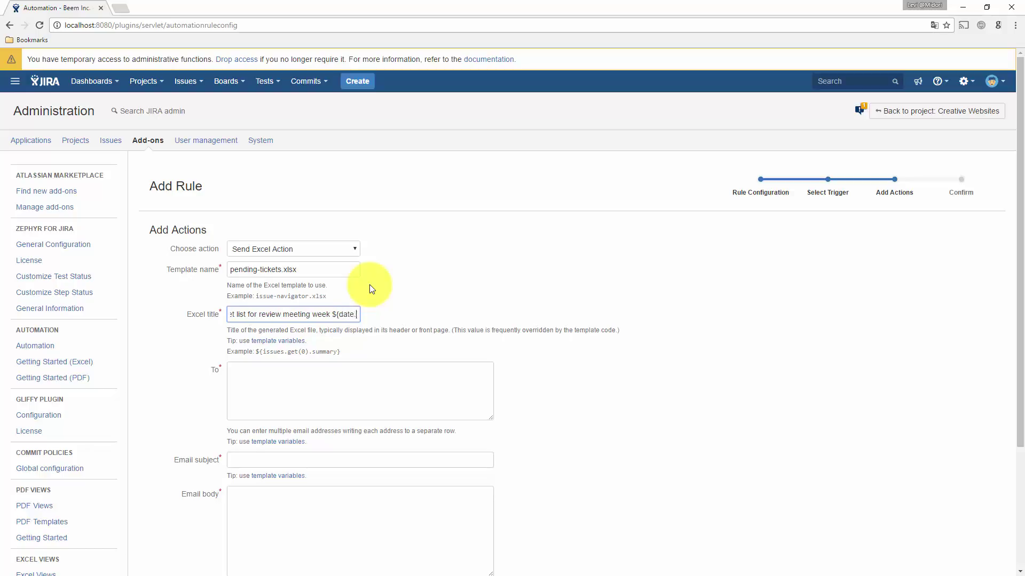
{"action": "type", "text": "get(\"\""}
Address the e-mail to three recipients with subject 'Critical pending tickets'
{"action": "left_click", "coordinate": [295, 384]}
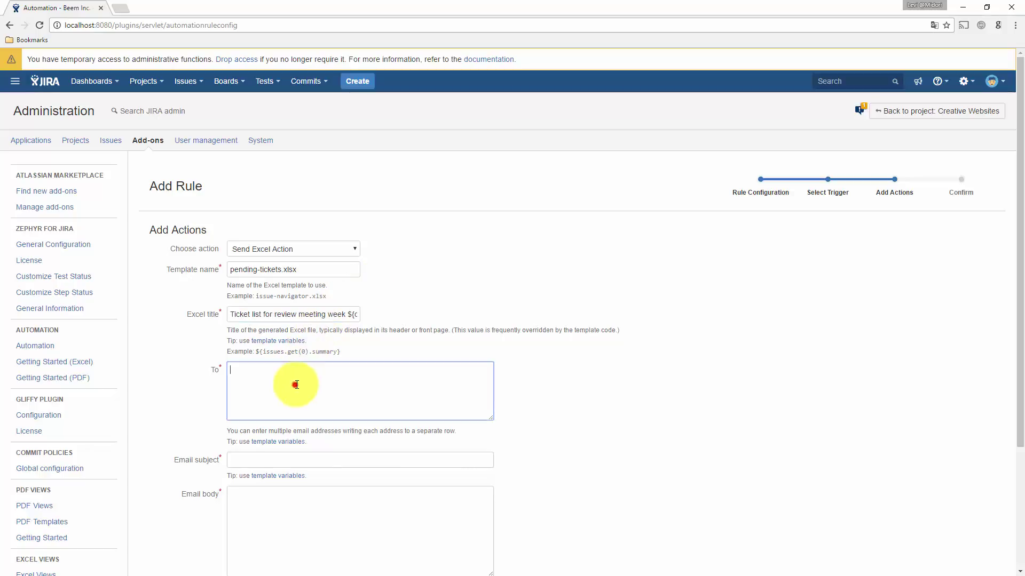
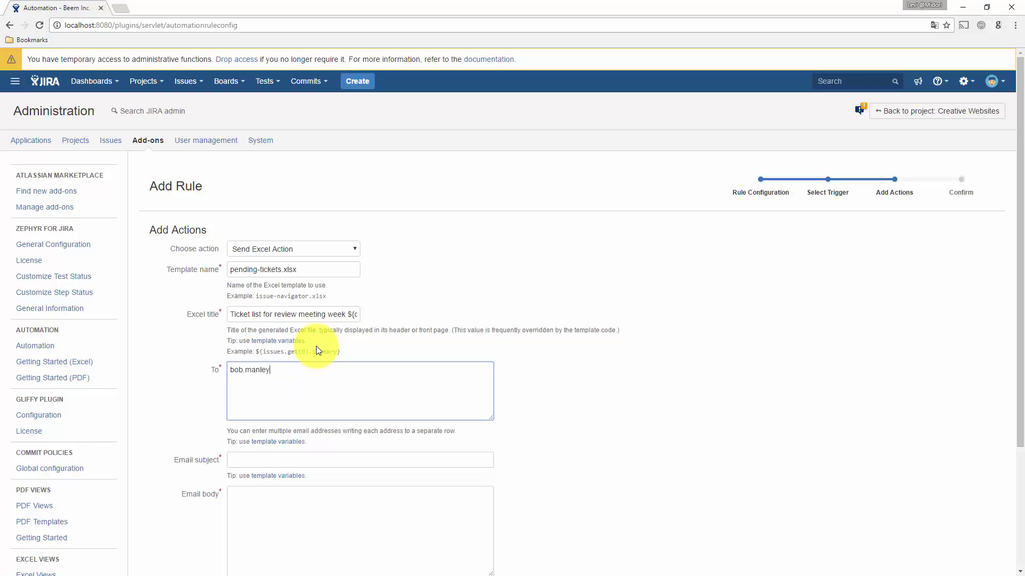
{"action": "key", "text": "Return"}
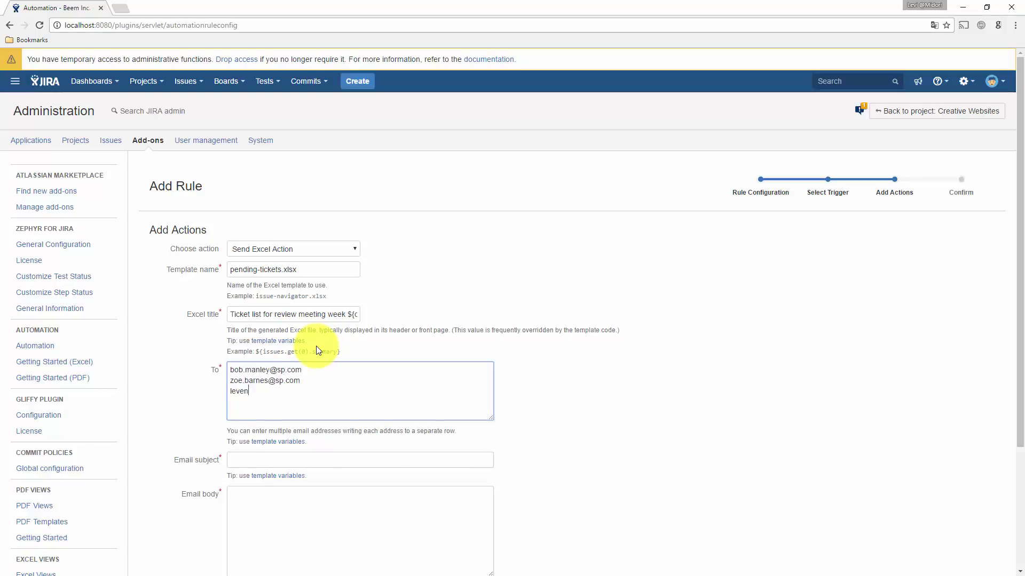
{"action": "scroll", "coordinate": [331, 351], "scroll_direction": "down", "scroll_amount": 1}
{"action": "left_click", "coordinate": [331, 401]}
{"action": "key", "text": "Tab"}
{"action": "type", "text": "Critical"}
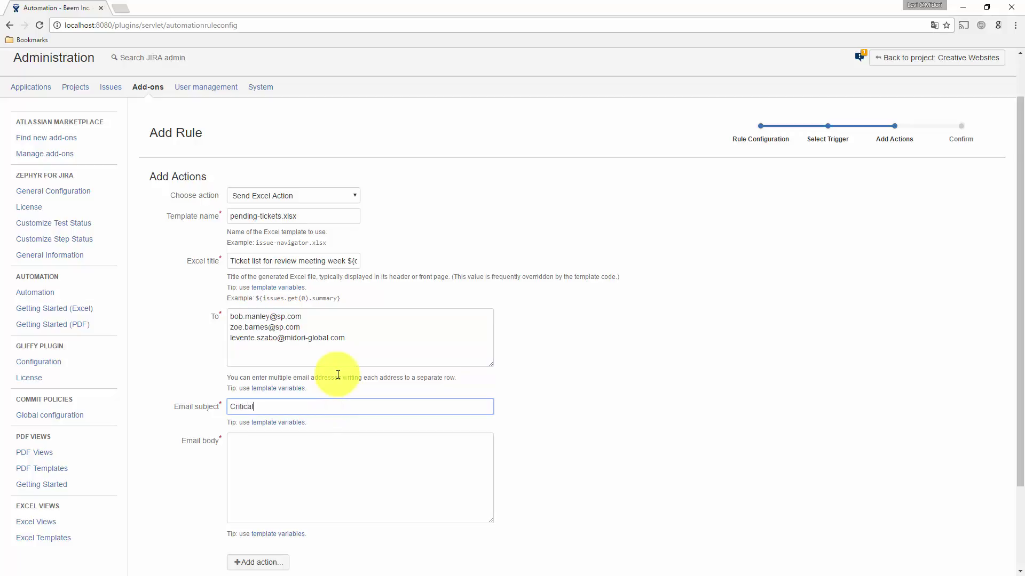
{"action": "type", "text": "pending tickets"}
Write the body about last week's pending tickets, signed as Customer Support Specialist
{"action": "left_click", "coordinate": [369, 462]}
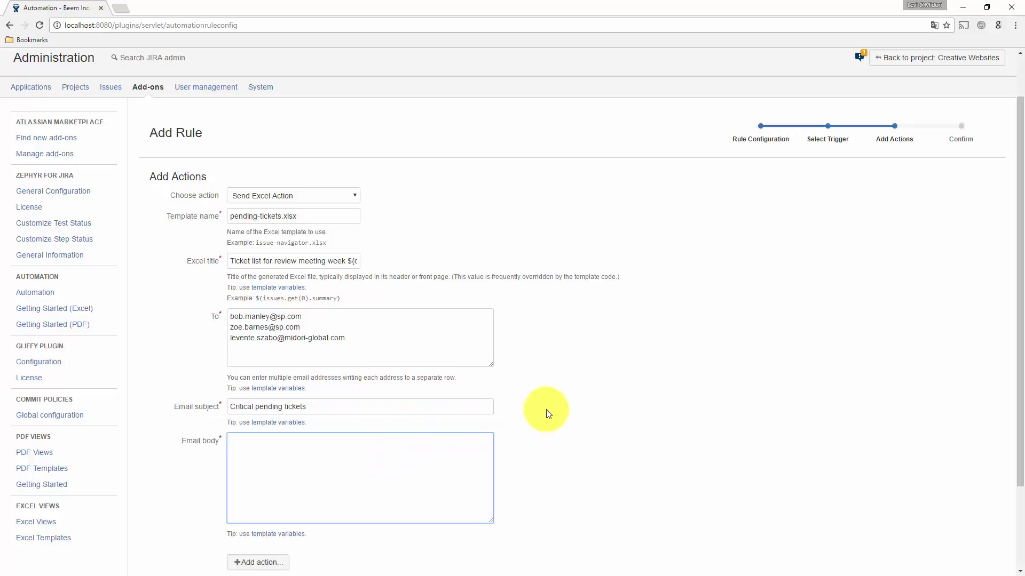
{"action": "type", "text": "ached is"}
{"action": "type", "text": " the usual list "}
{"action": "type", "text": "of our current pending ti"}
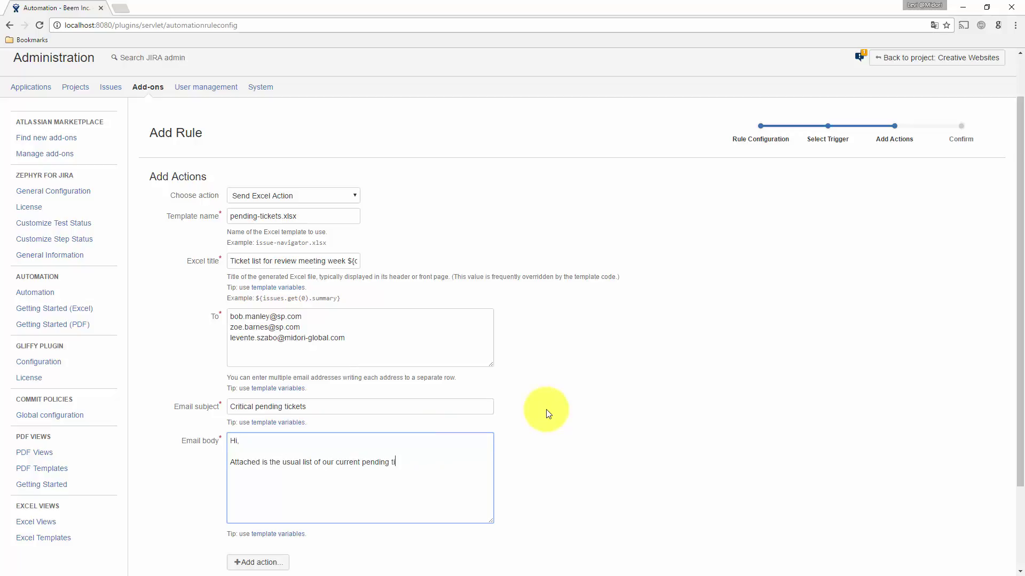
{"action": "type", "text": "ckets from last week."}
{"action": "type", "text": " Please use this t"}
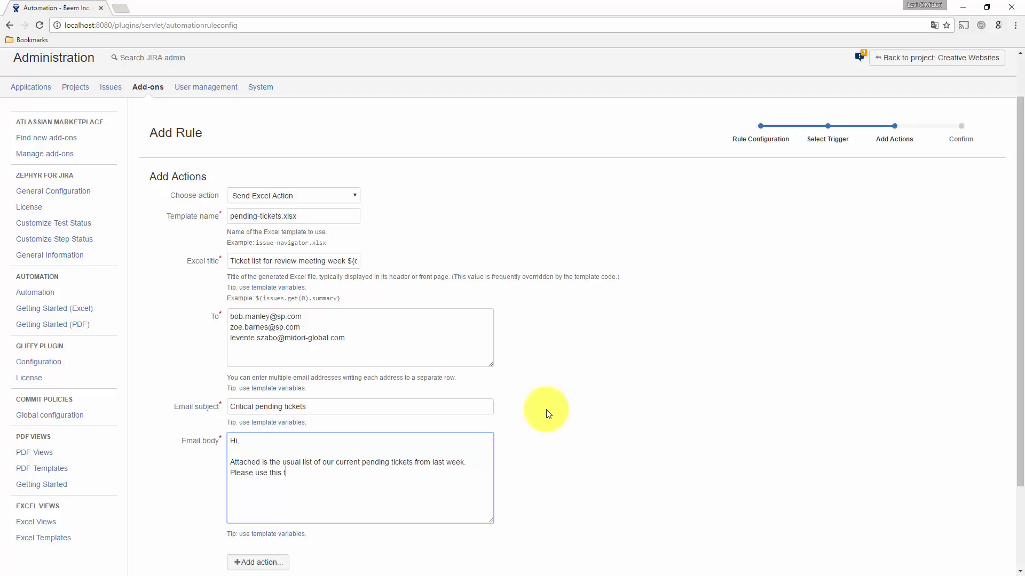
{"action": "type", "text": "o prepare for the review mee"}
{"action": "type", "text": "ting."}
{"action": "key", "text": "Return"}
{"action": "key", "text": "Return"}
{"action": "type", "text": "Dav"}
{"action": "key", "text": "Return"}
{"action": "type", "text": "- Cu"}
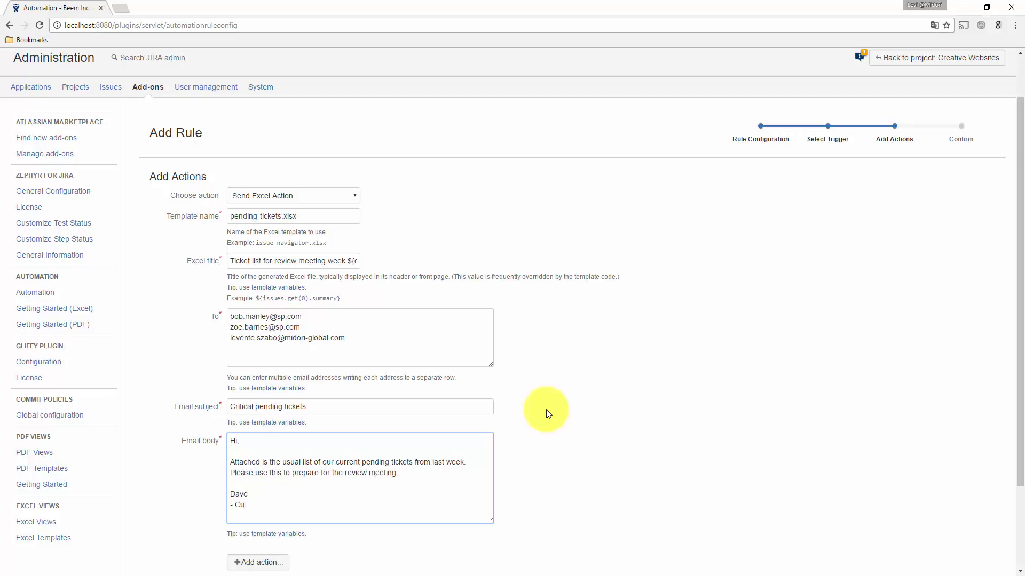
{"action": "type", "text": "stomer Support Speci"}
{"action": "type", "text": "alist"}
{"action": "scroll", "coordinate": [542, 414], "scroll_direction": "down", "scroll_amount": 2}
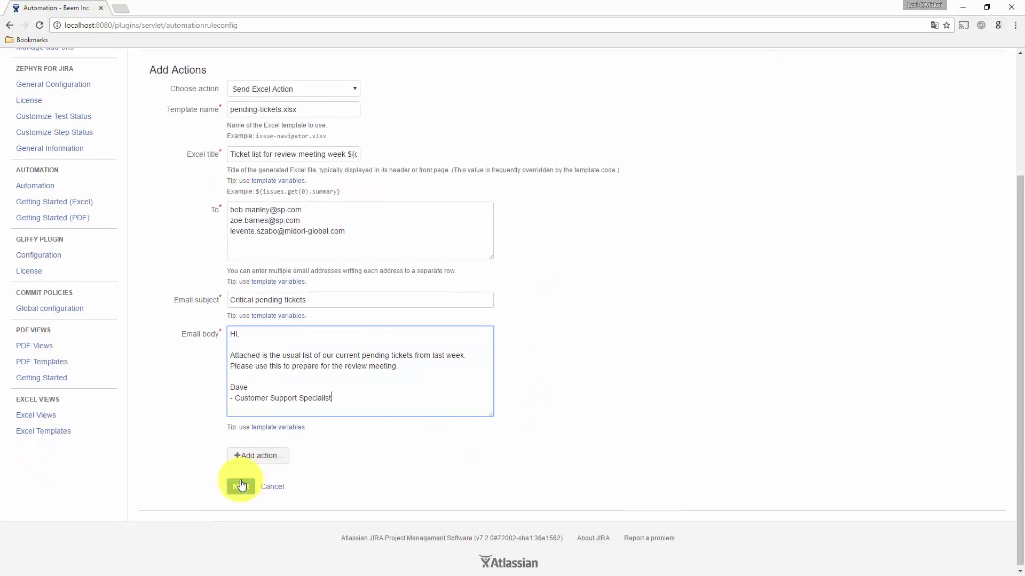
Confirm and save the rule, then check the System email label for new mail
{"action": "left_click", "coordinate": [240, 487]}
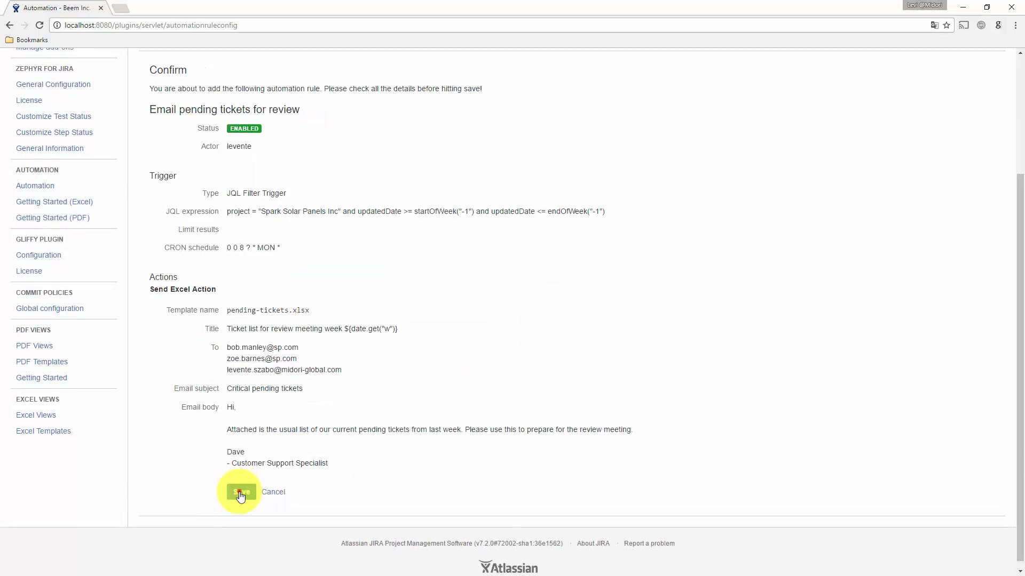
{"action": "left_click", "coordinate": [241, 493]}
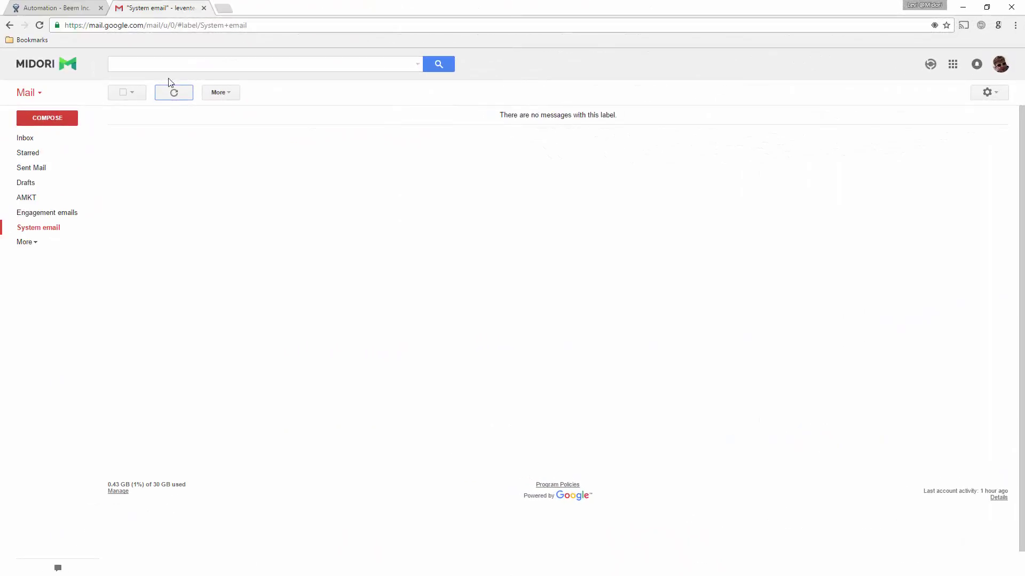
{"action": "left_click", "coordinate": [174, 94]}
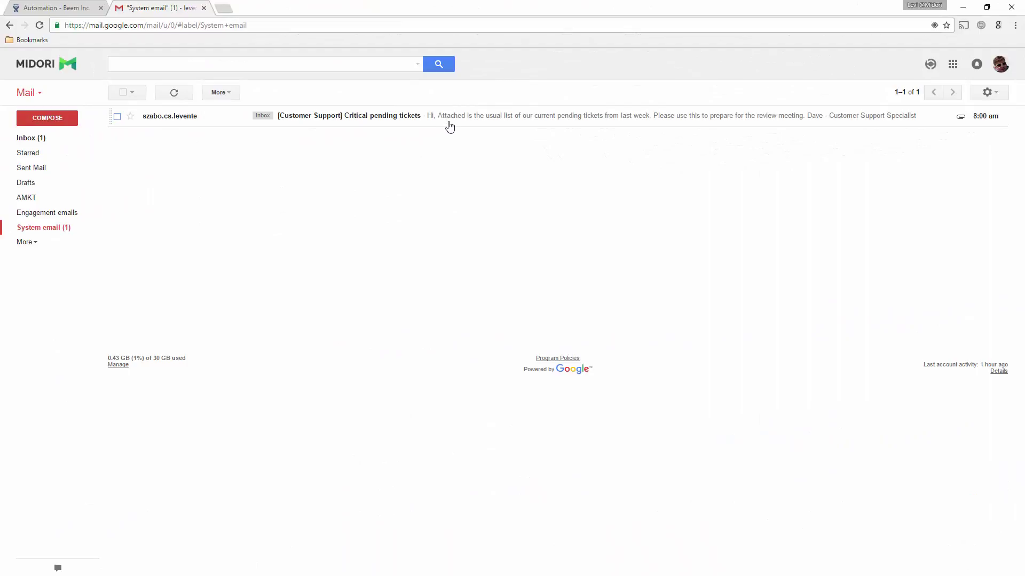
Open the Critical pending tickets e-mail and open its xlsx attachment in Excel
{"action": "left_click", "coordinate": [452, 117]}
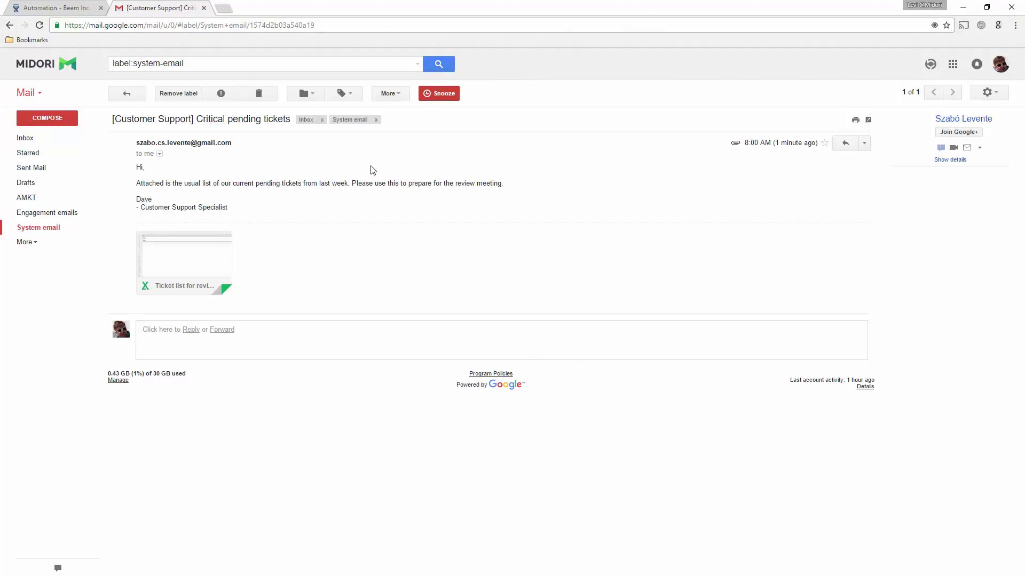
{"action": "mouse_move", "coordinate": [183, 261]}
{"action": "left_click", "coordinate": [164, 281]}
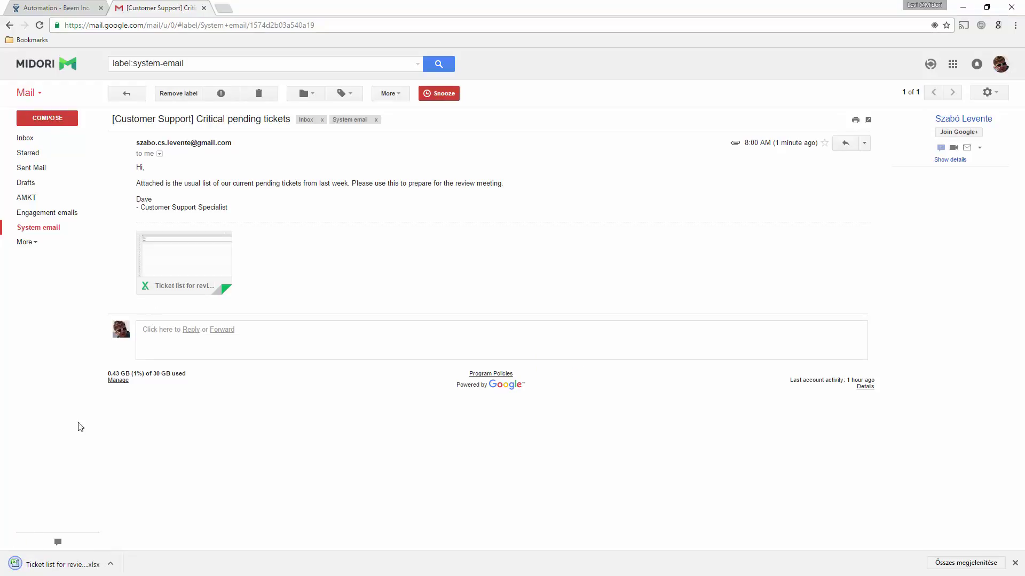
{"action": "left_click", "coordinate": [43, 564]}
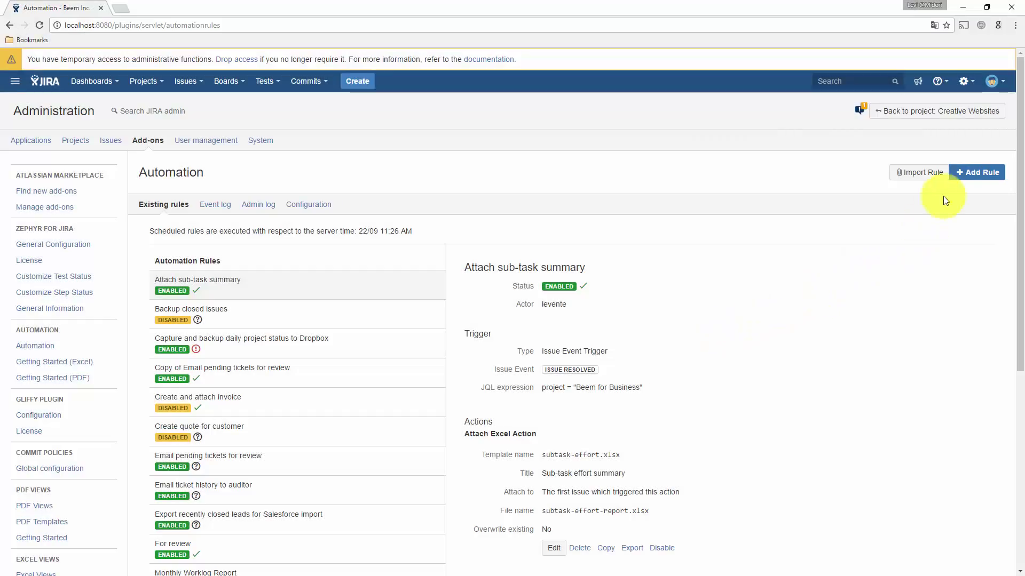
Add a rule named 'Save a Created vs Resolved daily report', enabled once created, and continue
{"action": "left_click", "coordinate": [956, 177]}
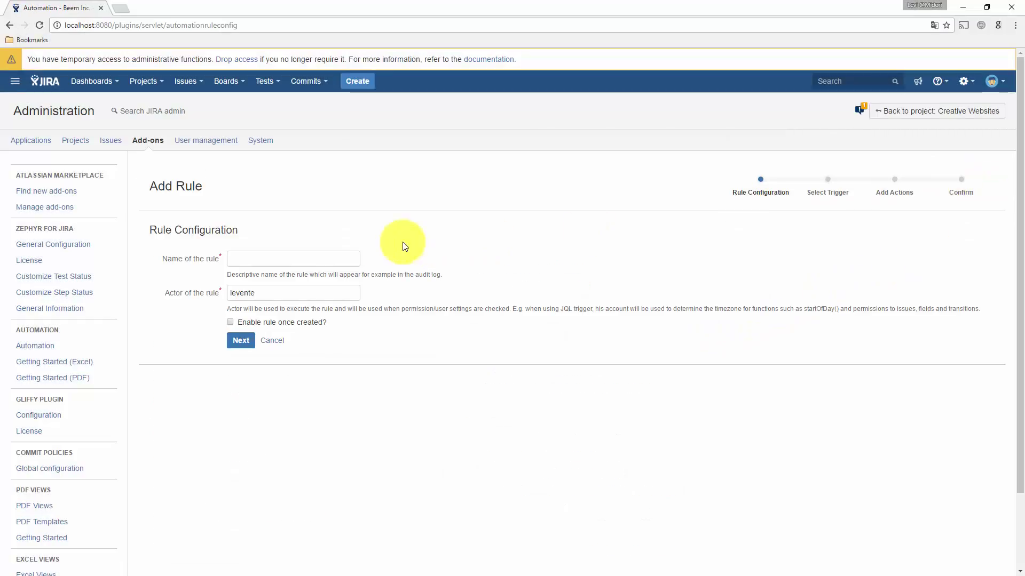
{"action": "left_click", "coordinate": [347, 258]}
{"action": "type", "text": "Save a C"}
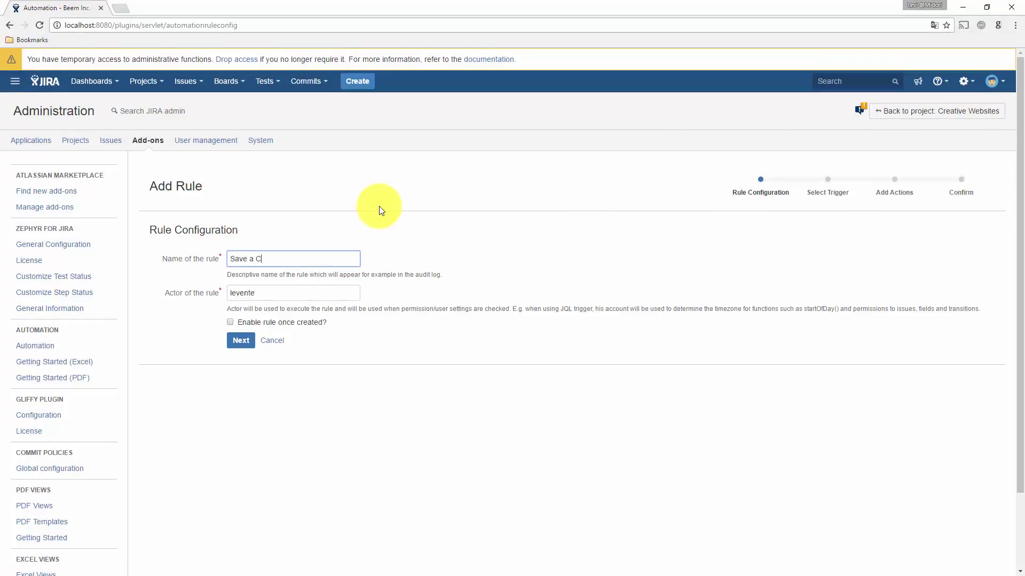
{"action": "type", "text": "reated vs Resolved"}
{"action": "type", "text": " daily report"}
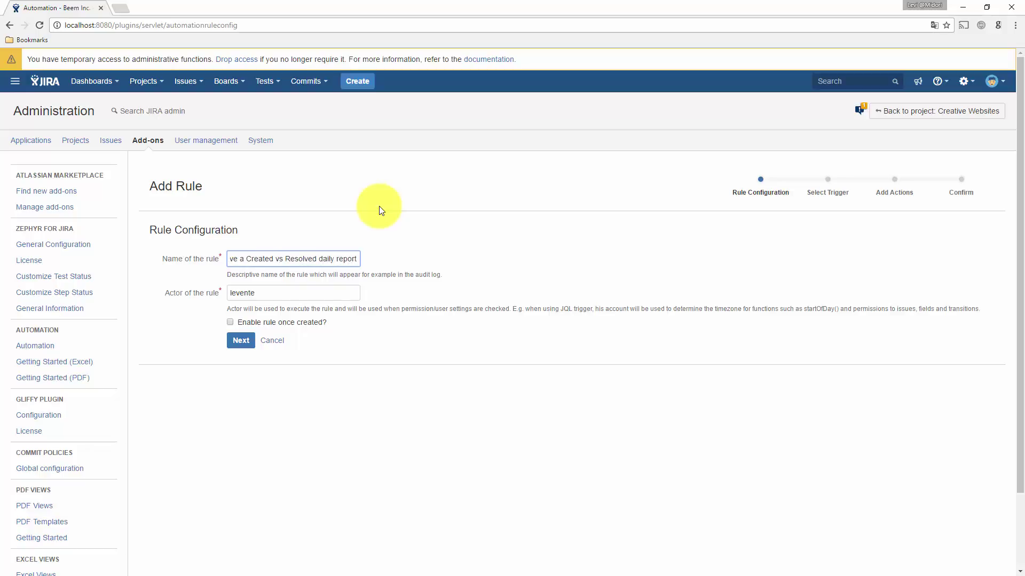
{"action": "left_click", "coordinate": [230, 322]}
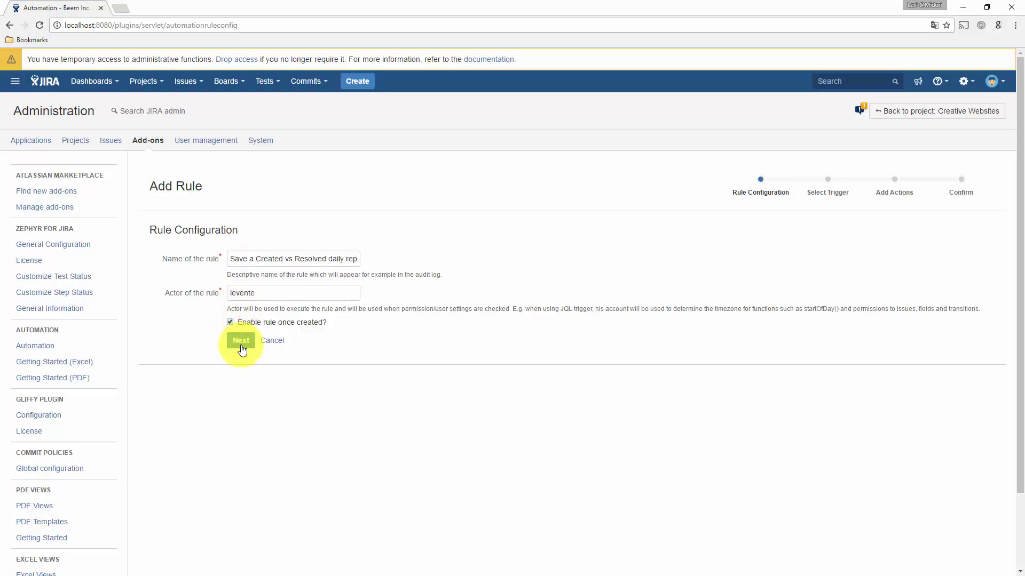
{"action": "left_click", "coordinate": [241, 346]}
Use a JQL Filter Trigger on CRON 0 0 0 1/1 * ? * with query project = Mind Wars
{"action": "left_click", "coordinate": [328, 264]}
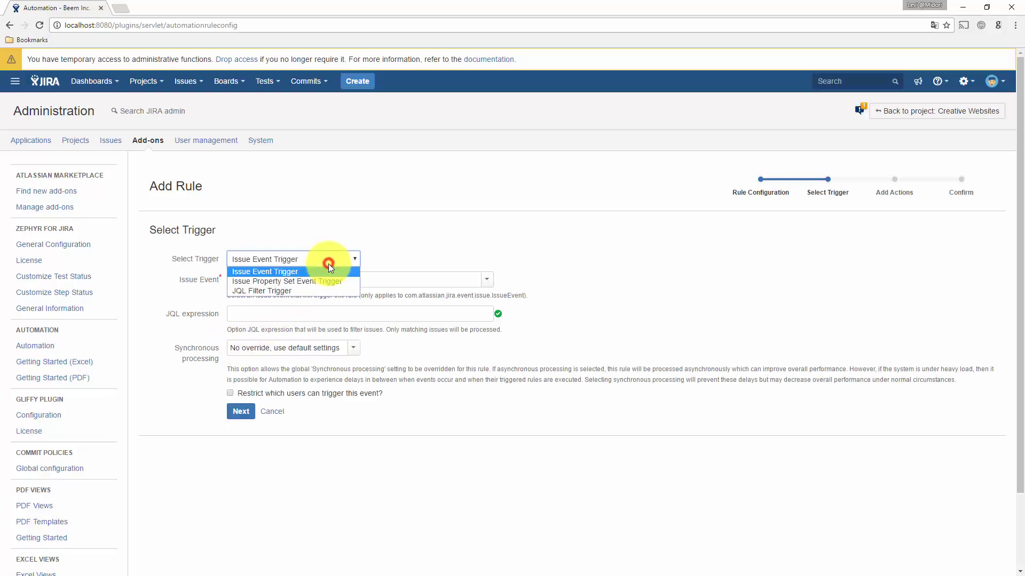
{"action": "left_click", "coordinate": [322, 290]}
{"action": "left_click", "coordinate": [328, 280]}
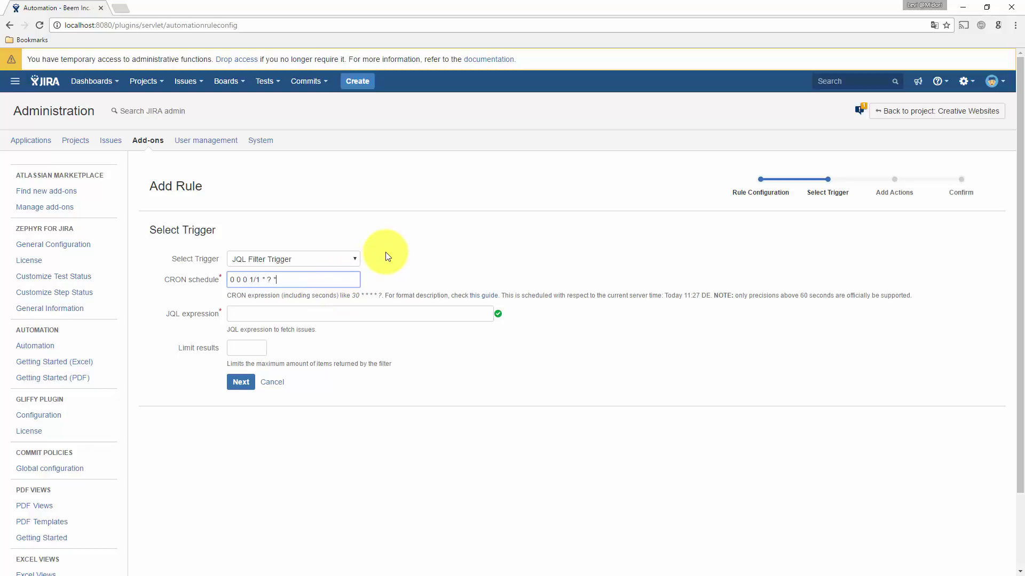
{"action": "left_click", "coordinate": [335, 315]}
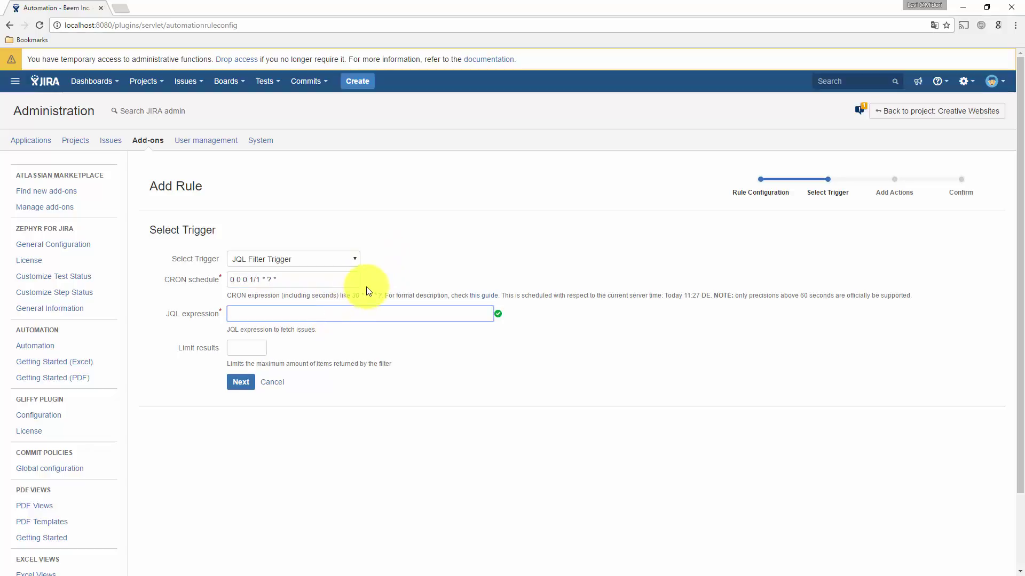
{"action": "type", "text": "project ="}
{"action": "left_click", "coordinate": [296, 483]}
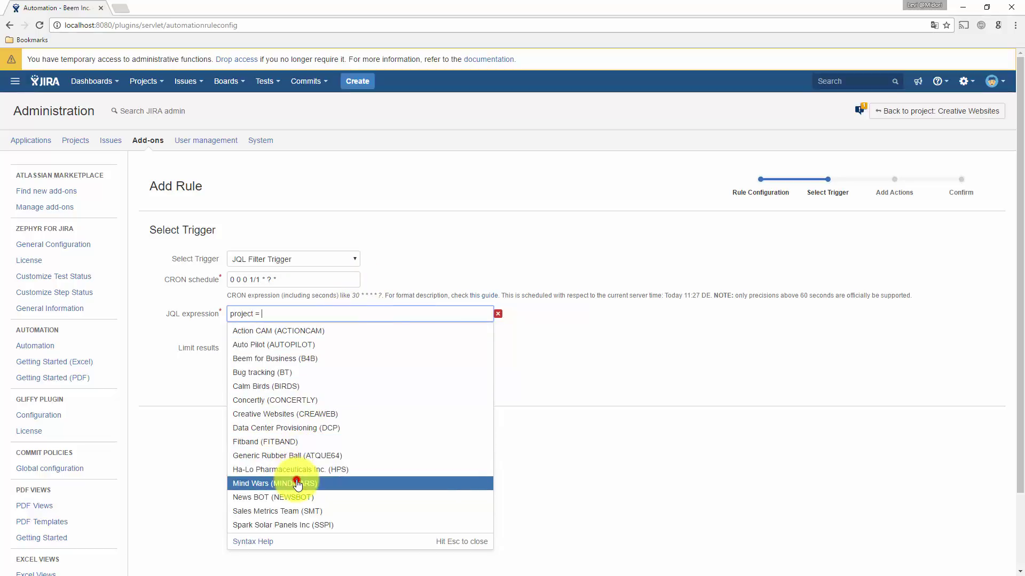
{"action": "left_click", "coordinate": [246, 381]}
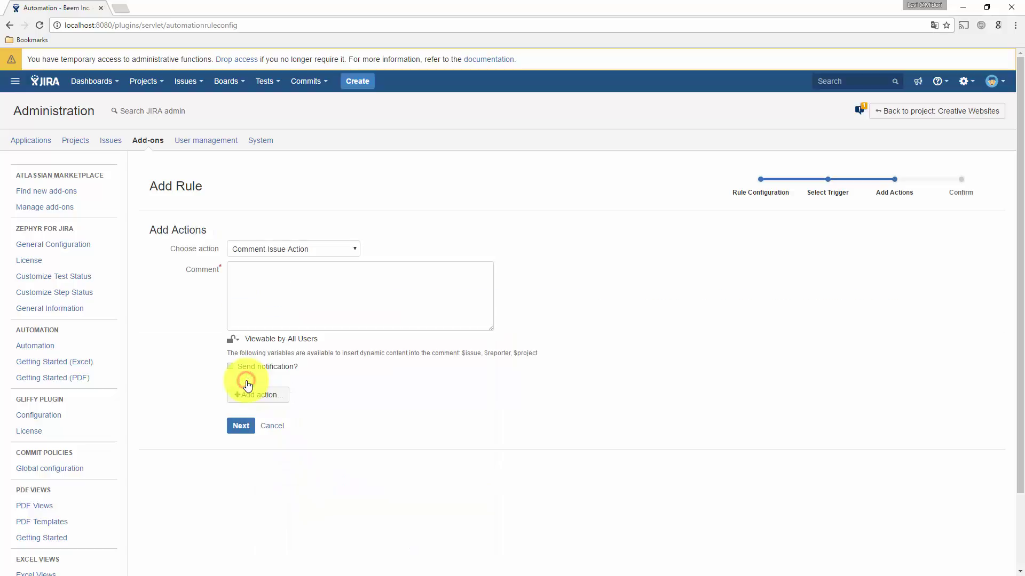
Add a Save Excel Action using template created-vs-resolved-report.xlsx with a date-stamped report title
{"action": "left_click", "coordinate": [338, 251]}
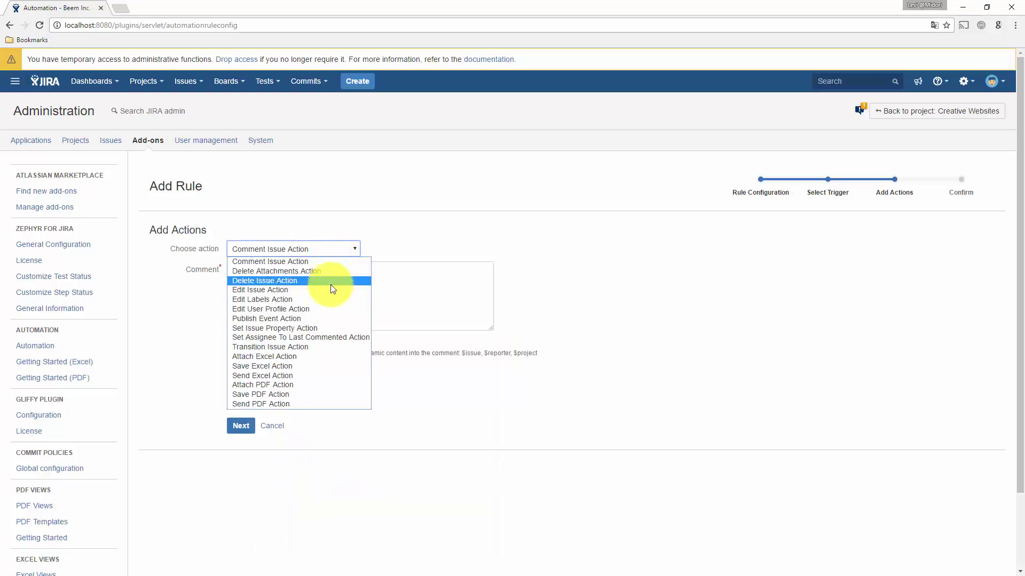
{"action": "left_click", "coordinate": [318, 365]}
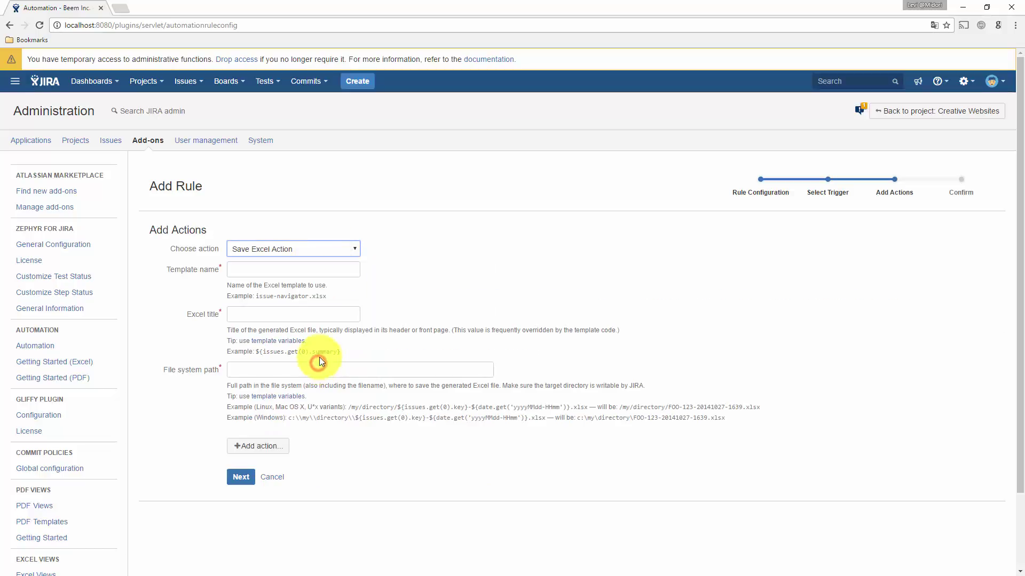
{"action": "left_click", "coordinate": [348, 269]}
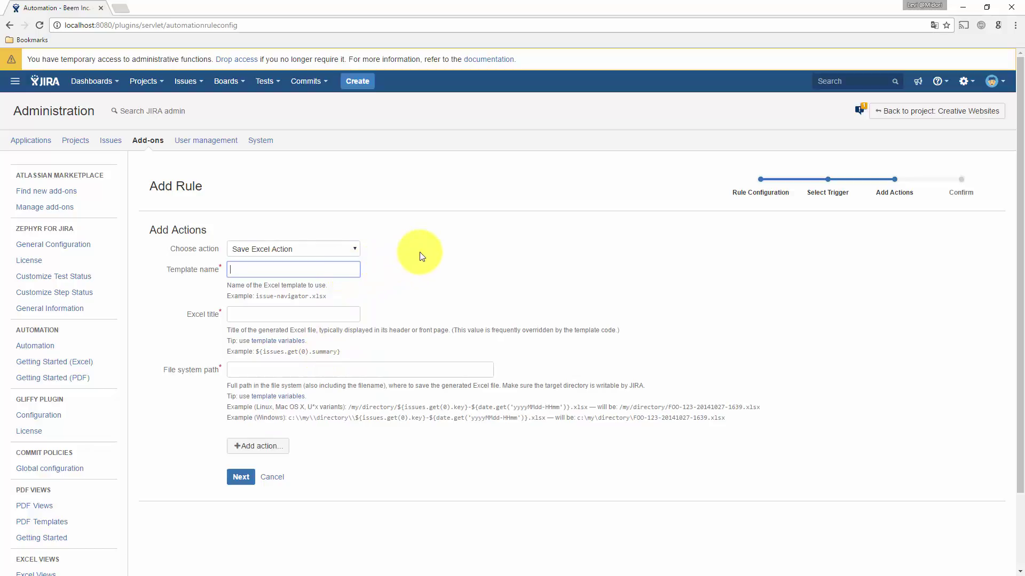
{"action": "type", "text": "created-"}
{"action": "type", "text": "vs-res"}
{"action": "type", "text": "olved-report"}
{"action": "type", "text": ".xlsx"}
{"action": "left_click", "coordinate": [350, 308]}
{"action": "type", "text": "C"}
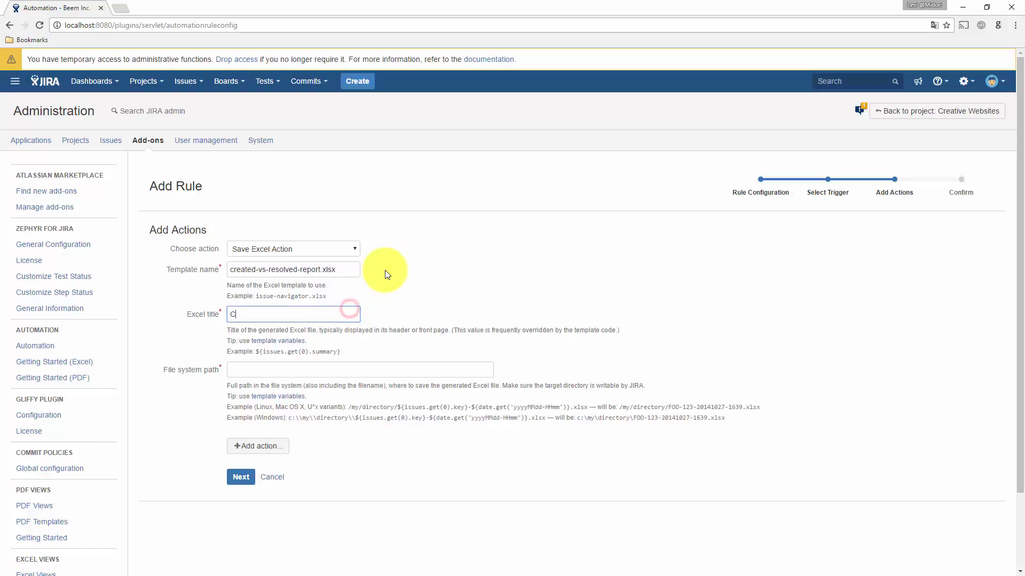
{"action": "type", "text": "reated vs Resolved Daily"}
{"action": "type", "text": "Repor"}
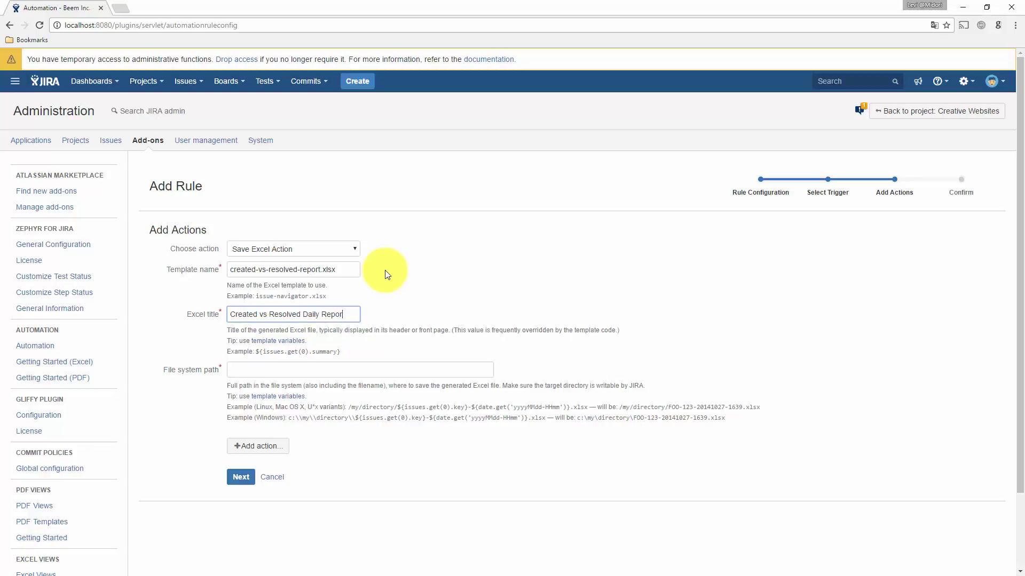
{"action": "type", "text": " $"}
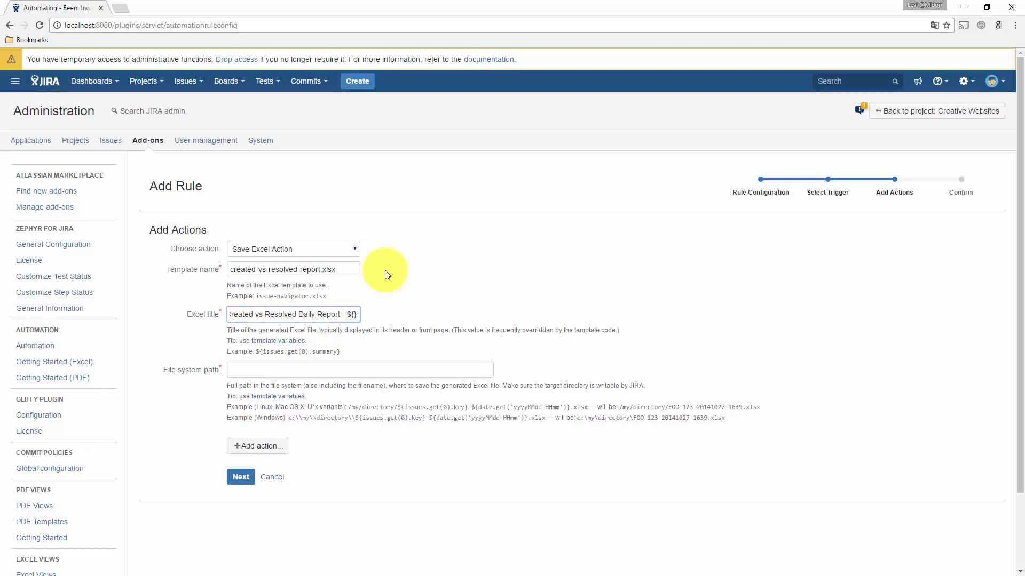
{"action": "type", "text": "{date.get()\"\""}
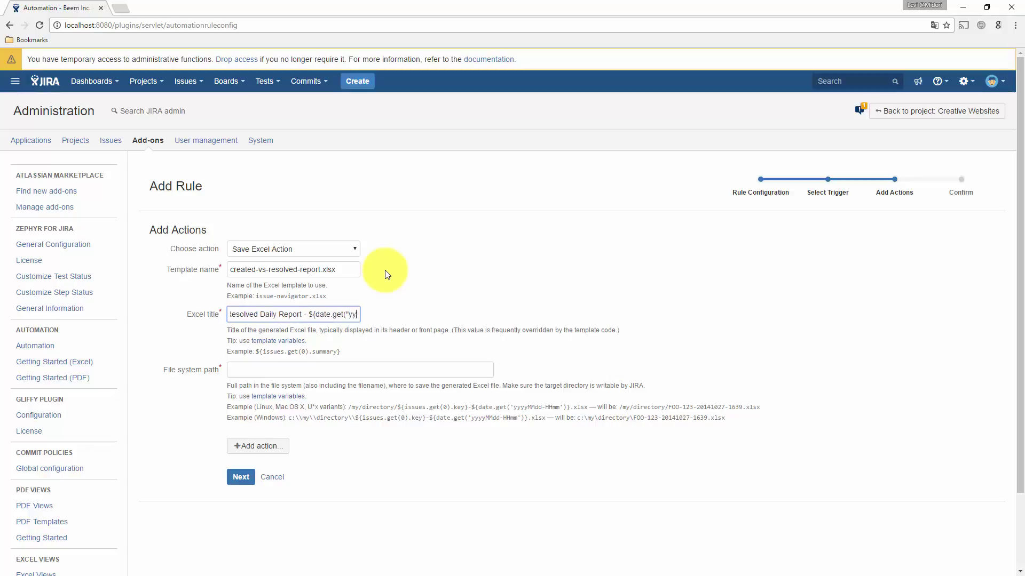
{"action": "type", "text": "yy-MM-dd"}
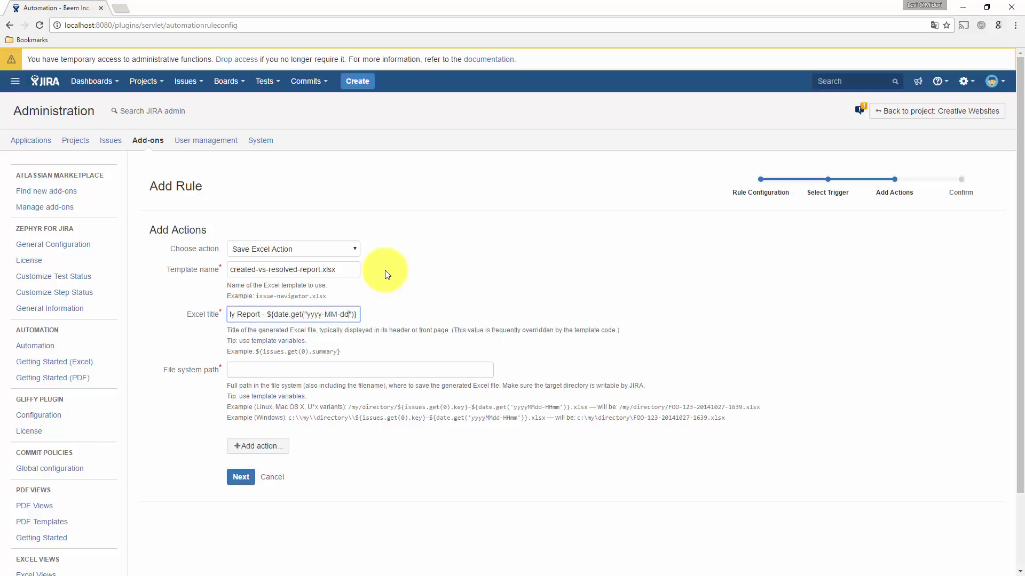
Save reports as dated created-vs-resolved-report .xlsx files in the Daily Reports folder, then save the rule
{"action": "left_click", "coordinate": [338, 370]}
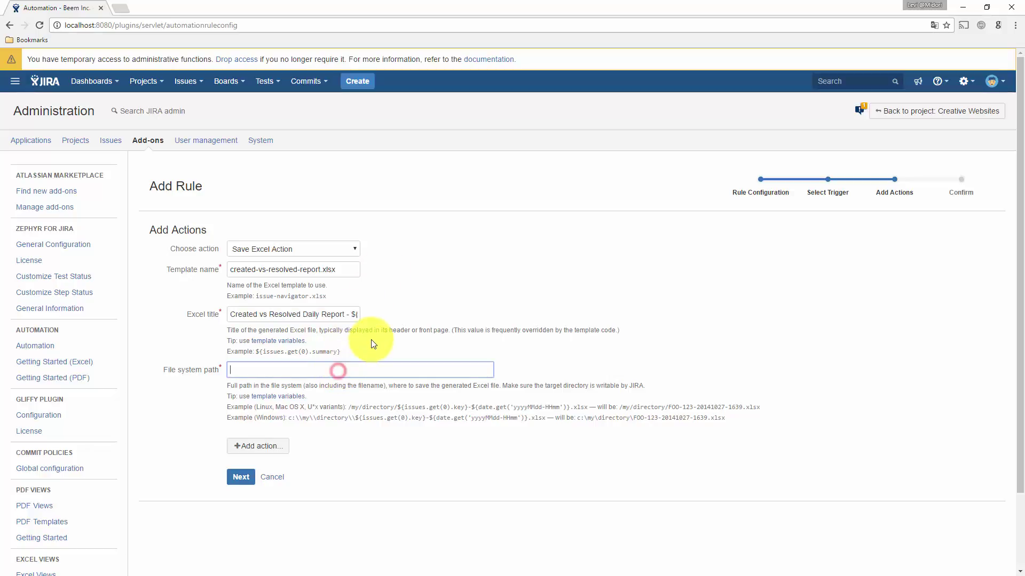
{"action": "type", "text": "c:\\\\"}
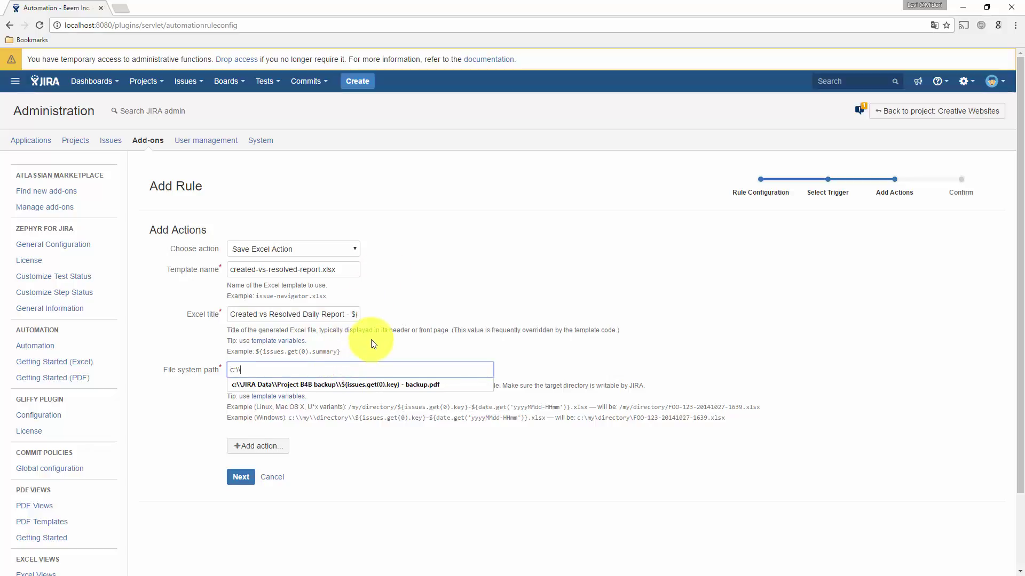
{"action": "type", "text": "ta\\Crea"}
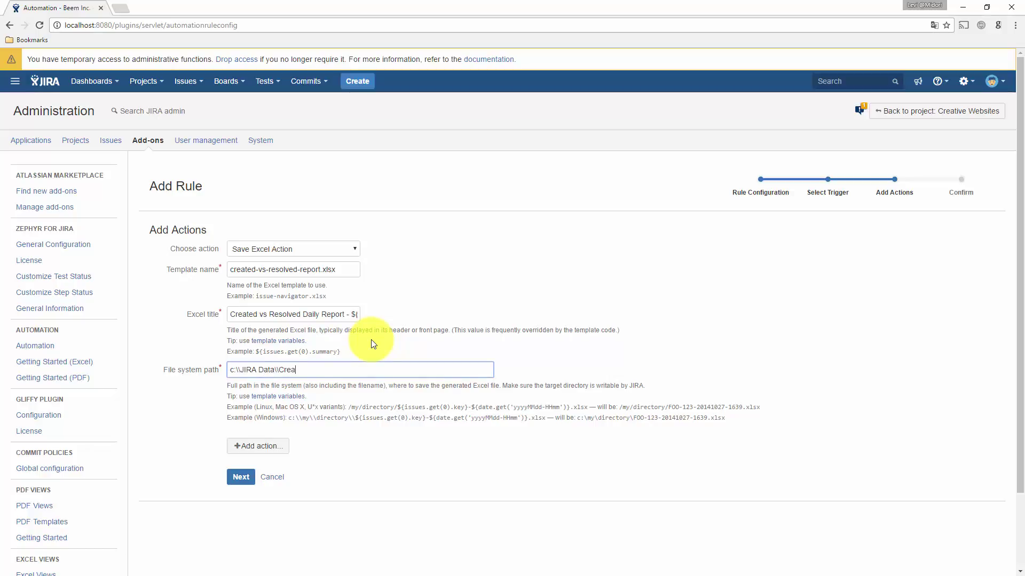
{"action": "type", "text": "esolved Daily Re"}
{"action": "type", "text": "ports\\\\crea"}
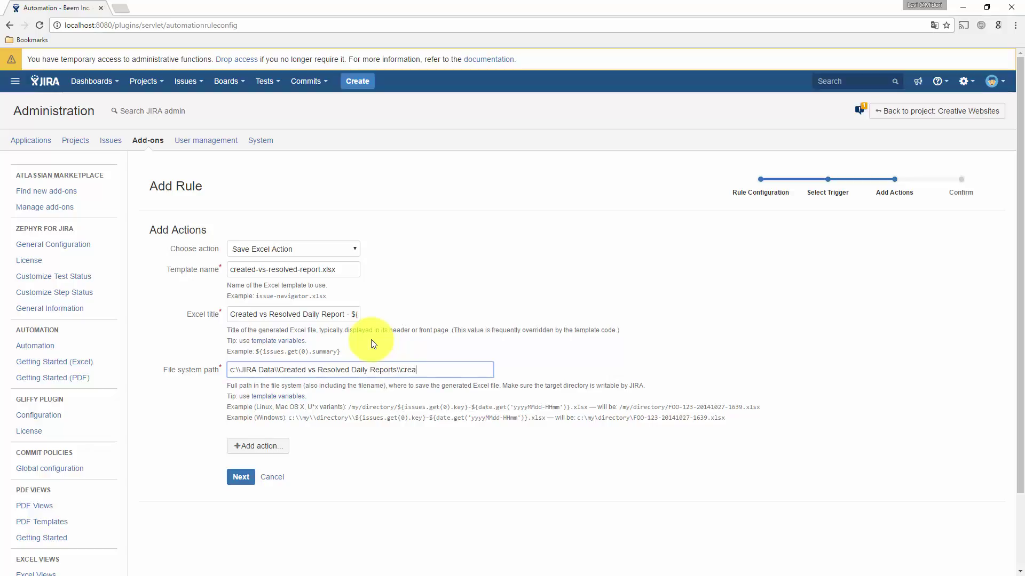
{"action": "type", "text": "ted-vs-resolved-rep"}
{"action": "type", "text": "ort-${}"}
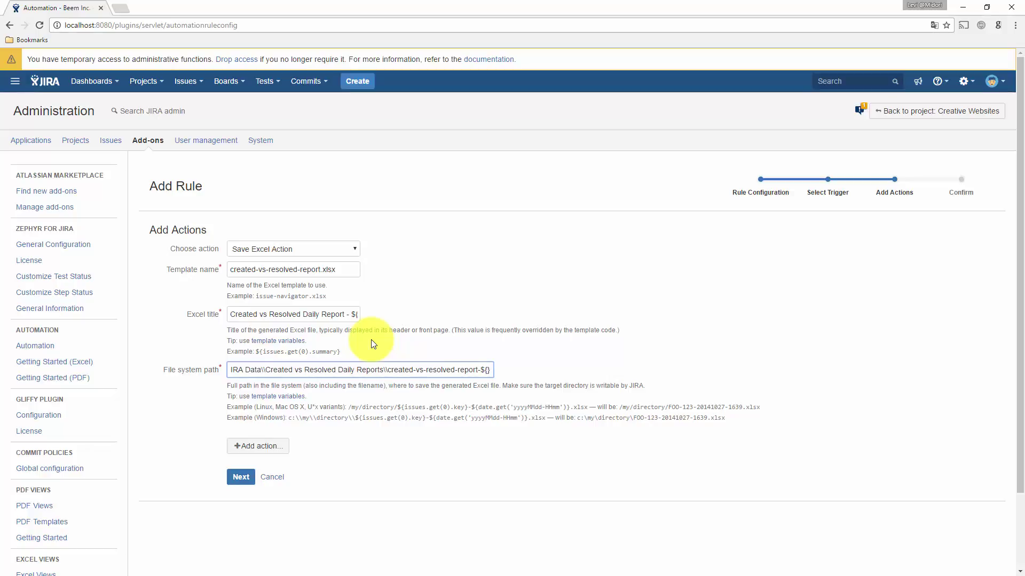
{"action": "type", "text": "date.get()\"yy"}
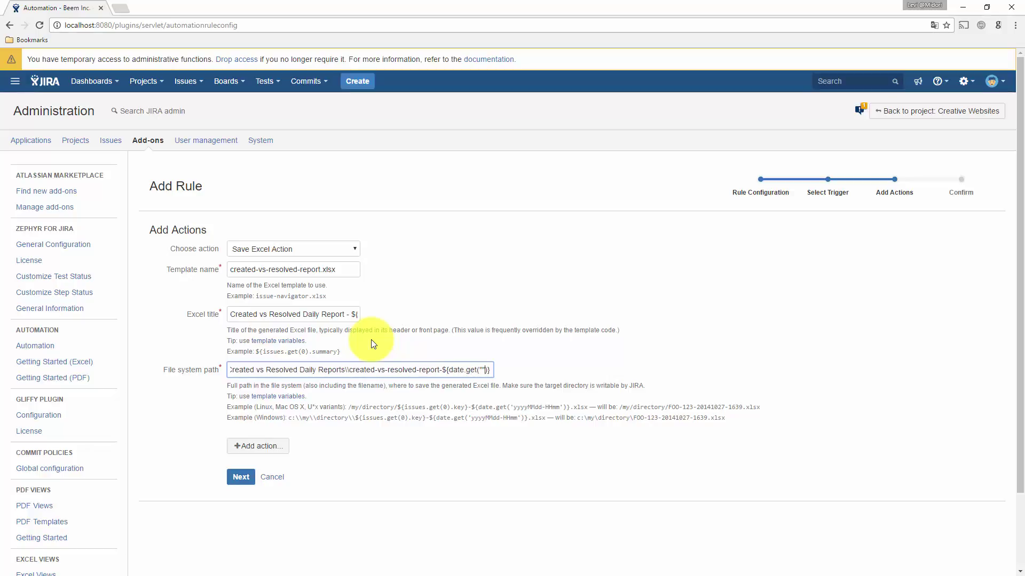
{"action": "type", "text": "yyyy-MM-dd"}
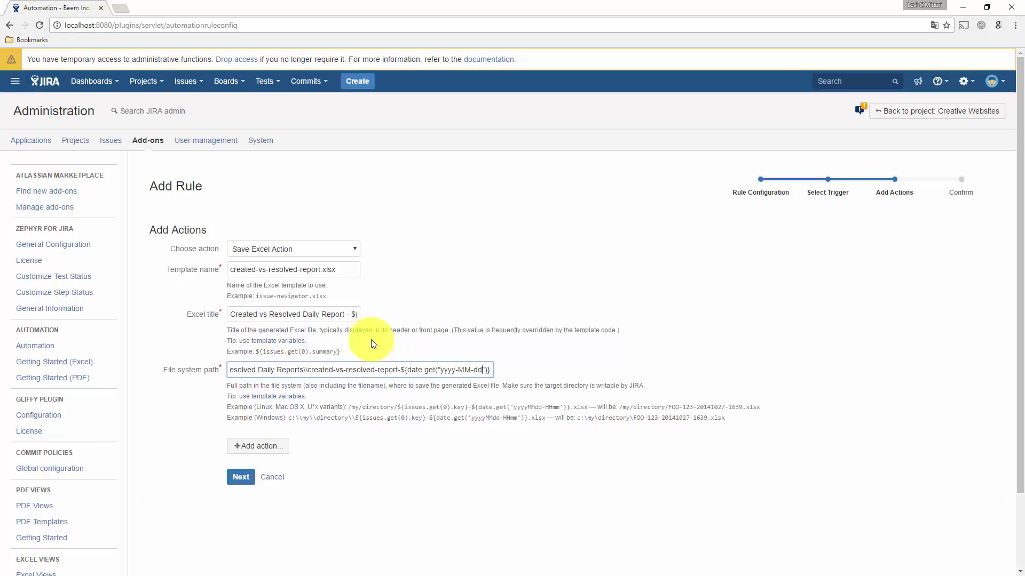
{"action": "type", "text": "\""}
{"action": "key", "text": "End"}
{"action": "type", "text": ".xlsx"}
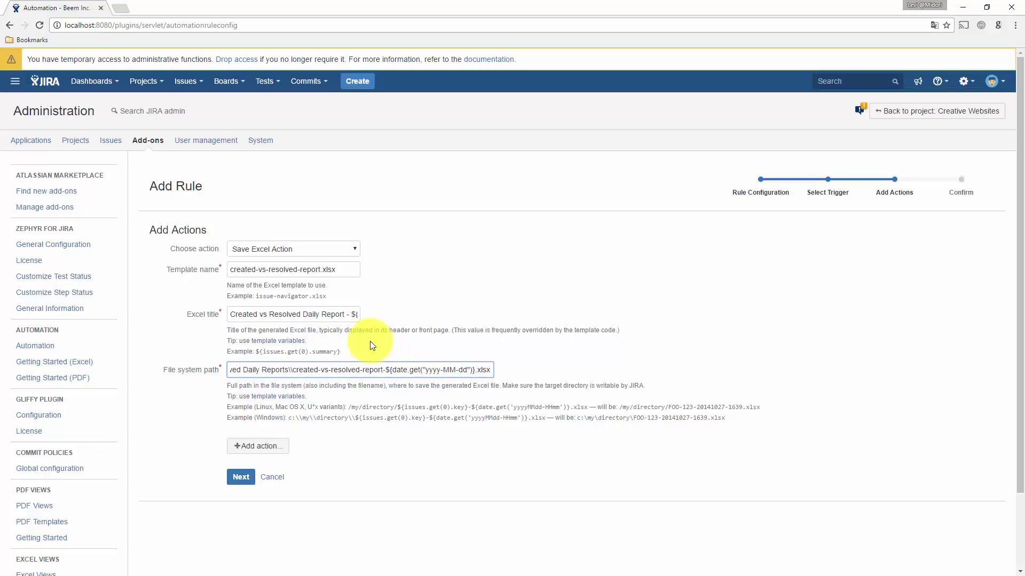
{"action": "left_click", "coordinate": [235, 478]}
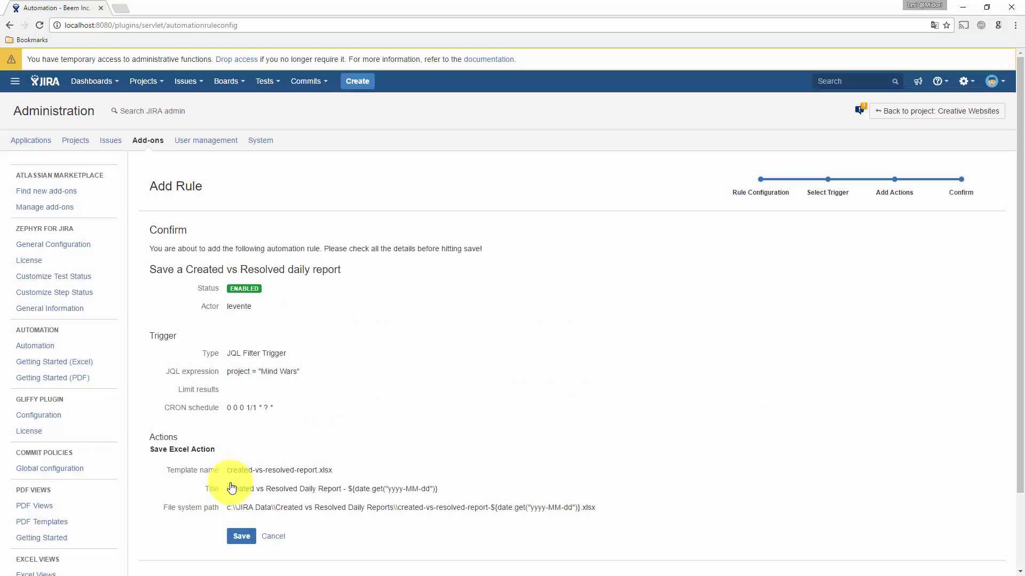
{"action": "left_click", "coordinate": [241, 536]}
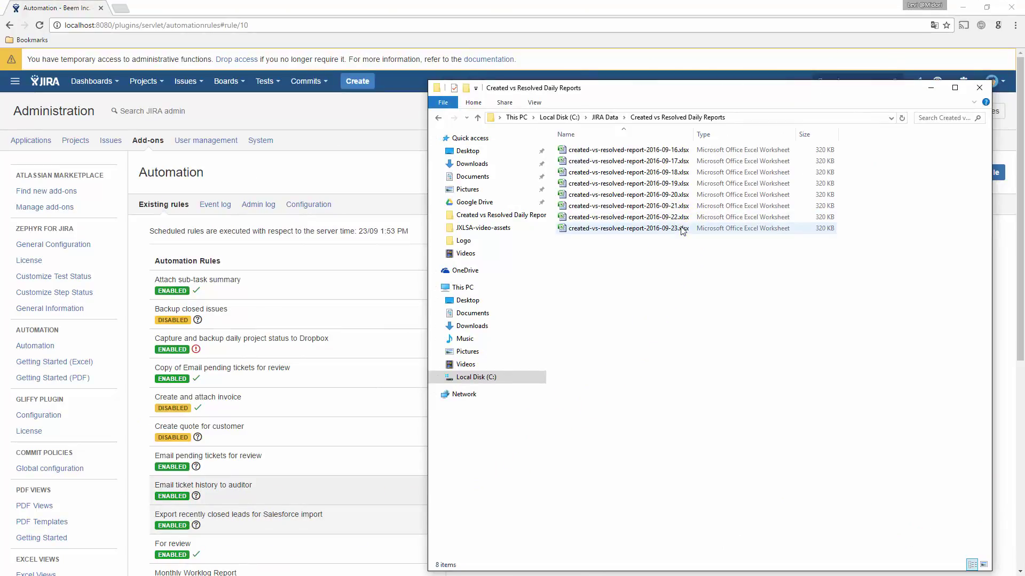
Open created-vs-resolved-report-2016-09-23.xlsx in Excel
{"action": "double_click", "coordinate": [680, 229]}
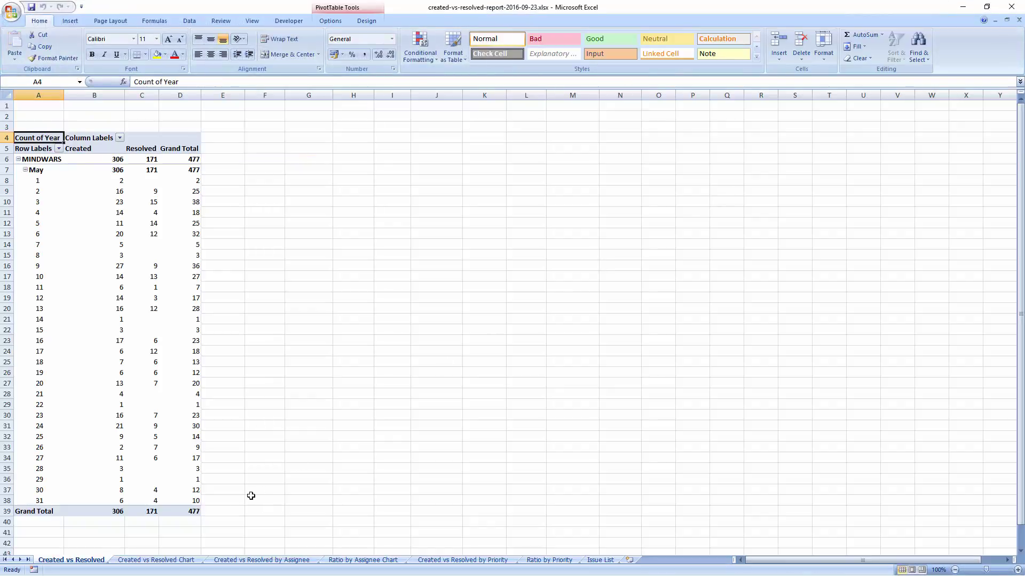
Review the chart, assignee, priority and Issue List sheets, then close Excel
{"action": "left_click", "coordinate": [173, 560]}
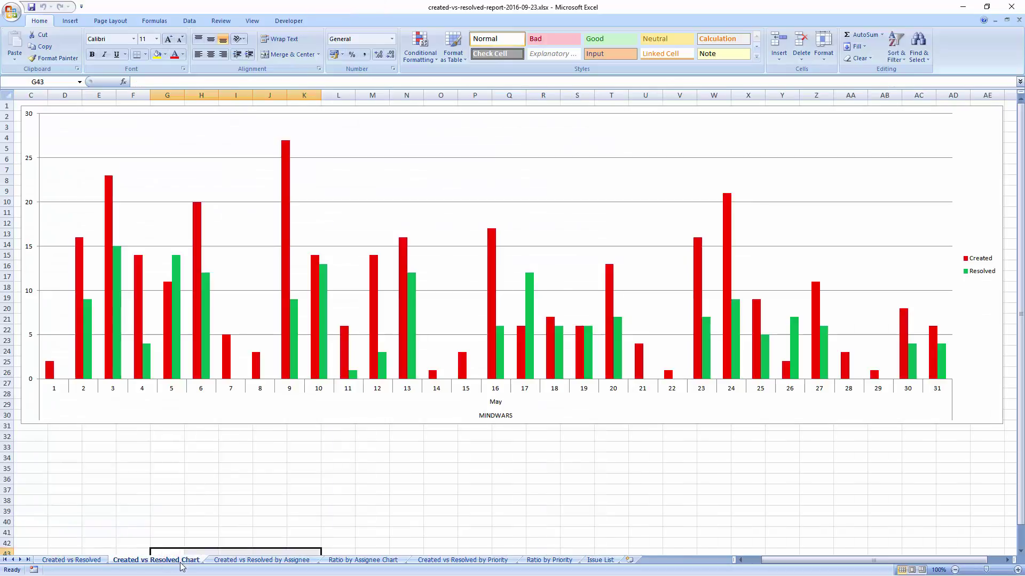
{"action": "left_click", "coordinate": [247, 561]}
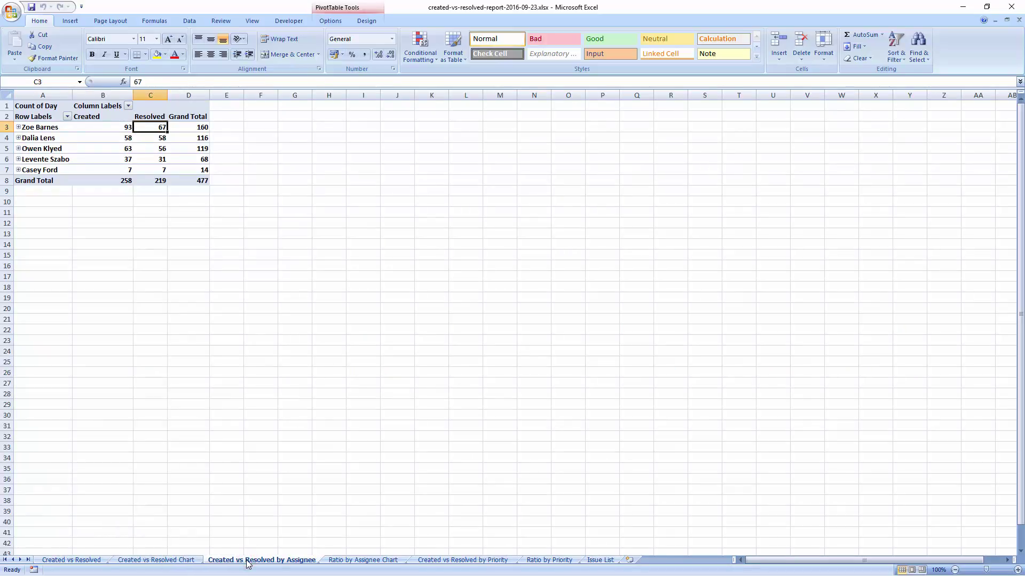
{"action": "left_click", "coordinate": [344, 561]}
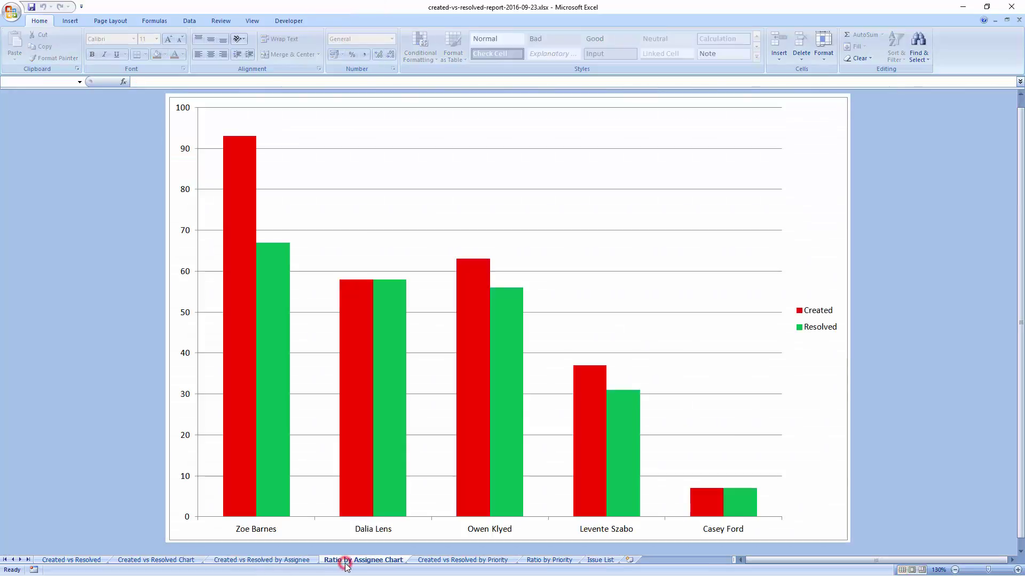
{"action": "left_click", "coordinate": [424, 564]}
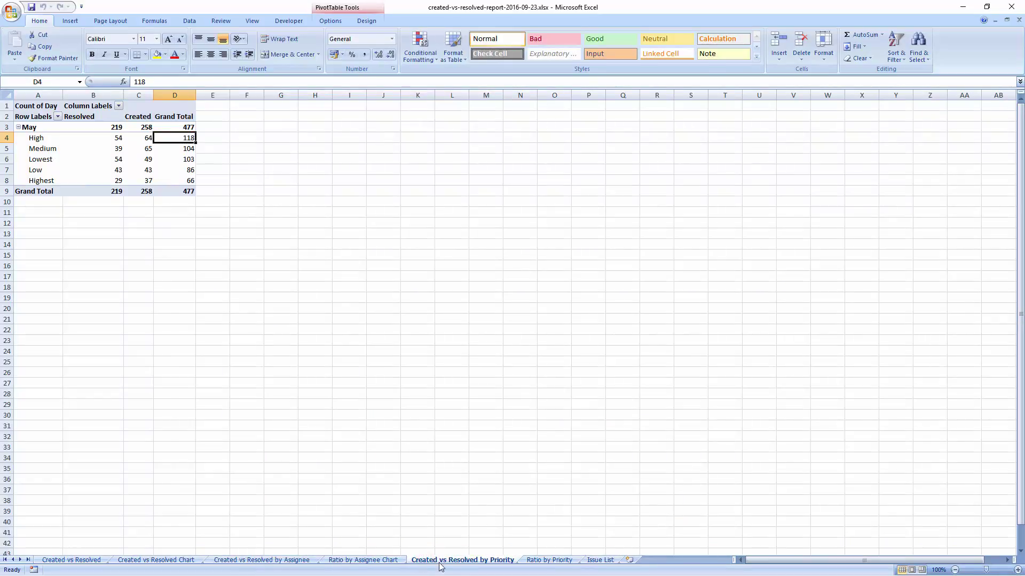
{"action": "left_click", "coordinate": [537, 560]}
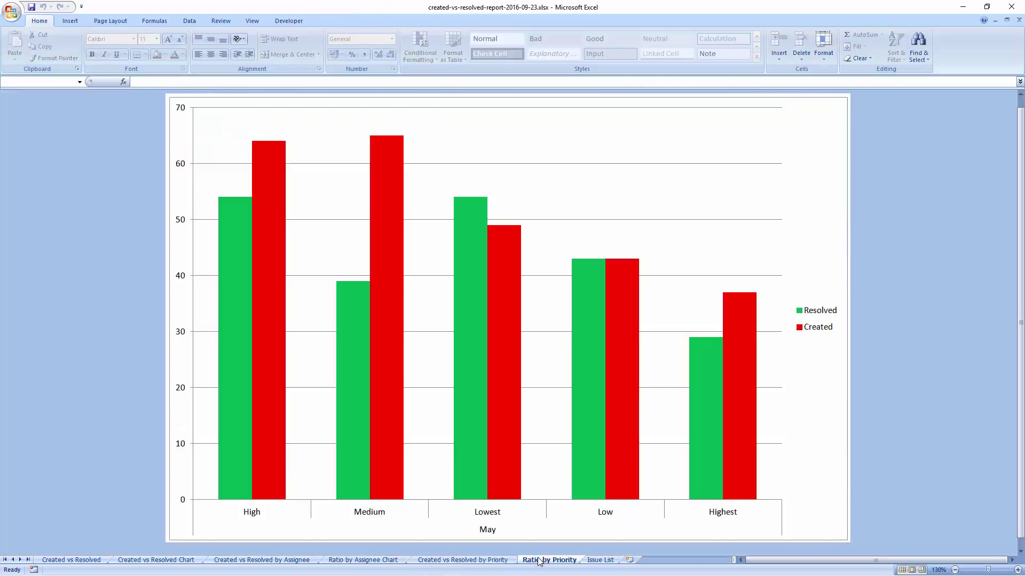
{"action": "left_click", "coordinate": [600, 560]}
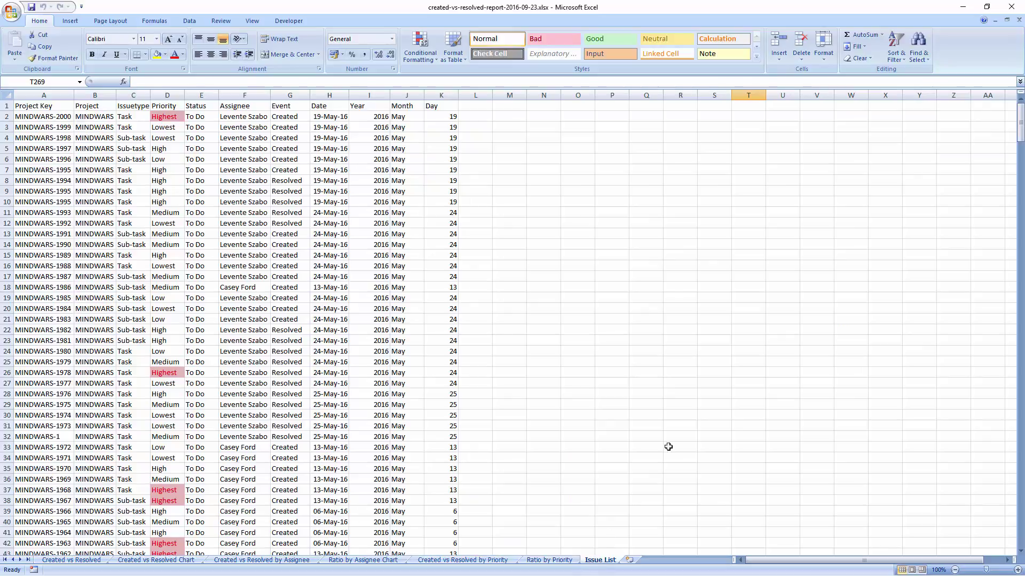
{"action": "left_click", "coordinate": [1011, 7]}
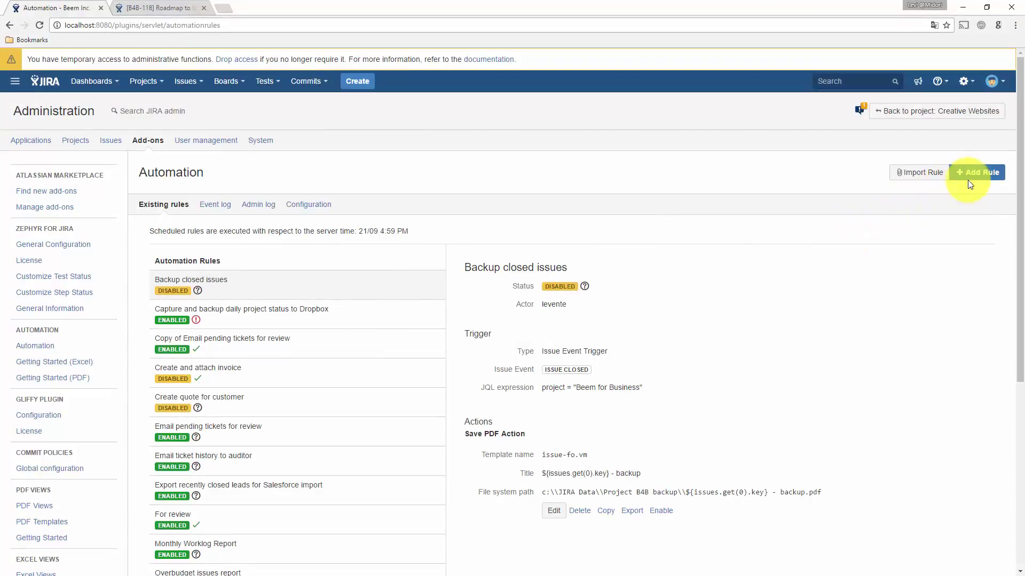
Create a new enabled automation rule named 'Attach sub-task summary'
{"action": "left_click", "coordinate": [969, 180]}
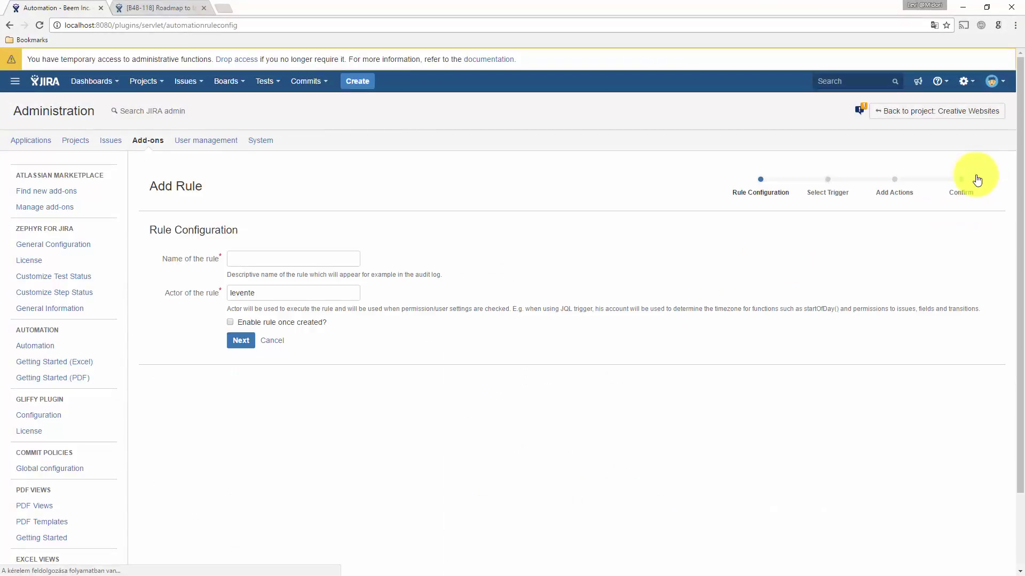
{"action": "left_click", "coordinate": [353, 258]}
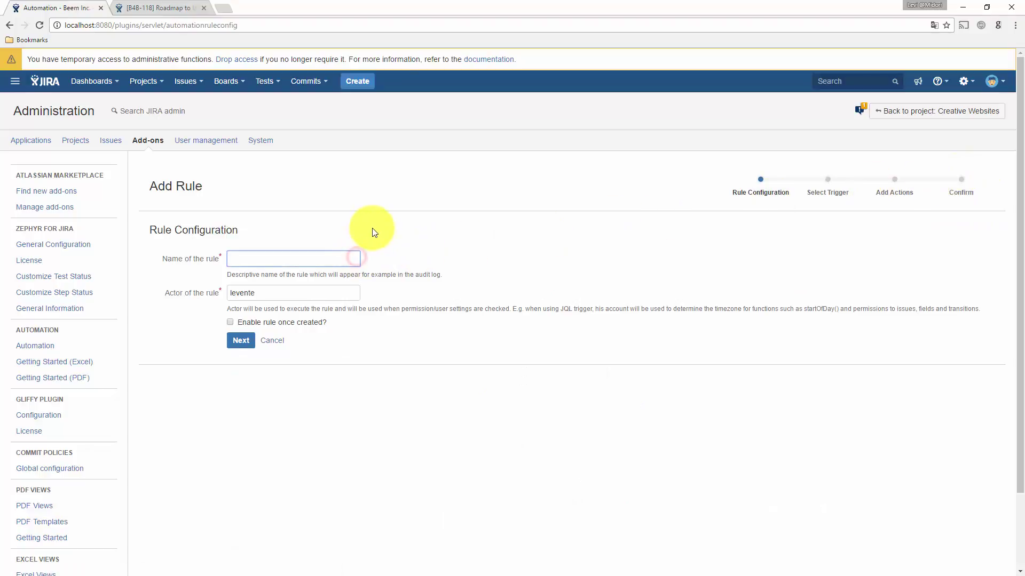
{"action": "type", "text": "Attach sub-task"}
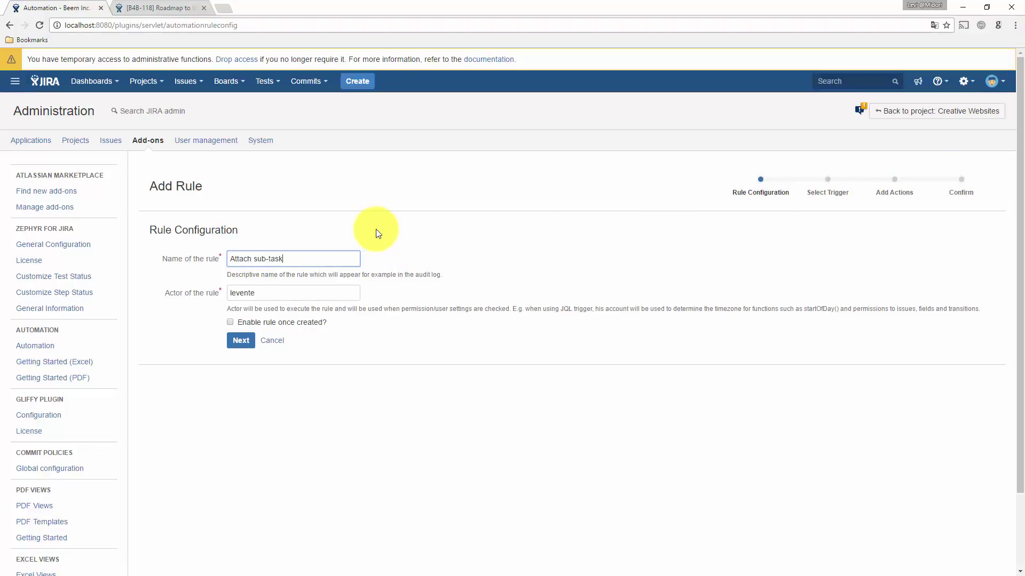
{"action": "type", "text": " summary"}
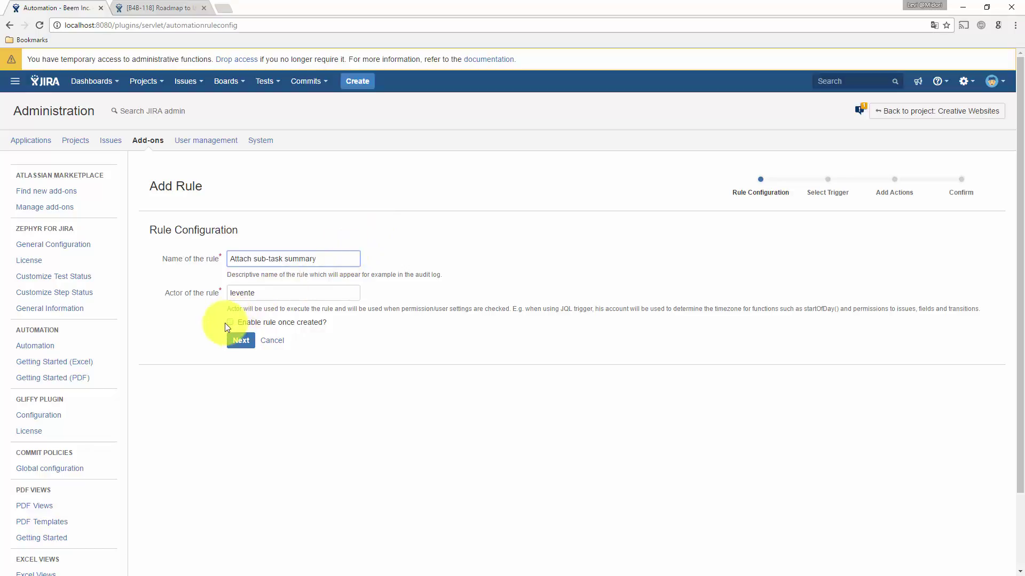
{"action": "left_click", "coordinate": [229, 323]}
{"action": "left_click", "coordinate": [239, 339]}
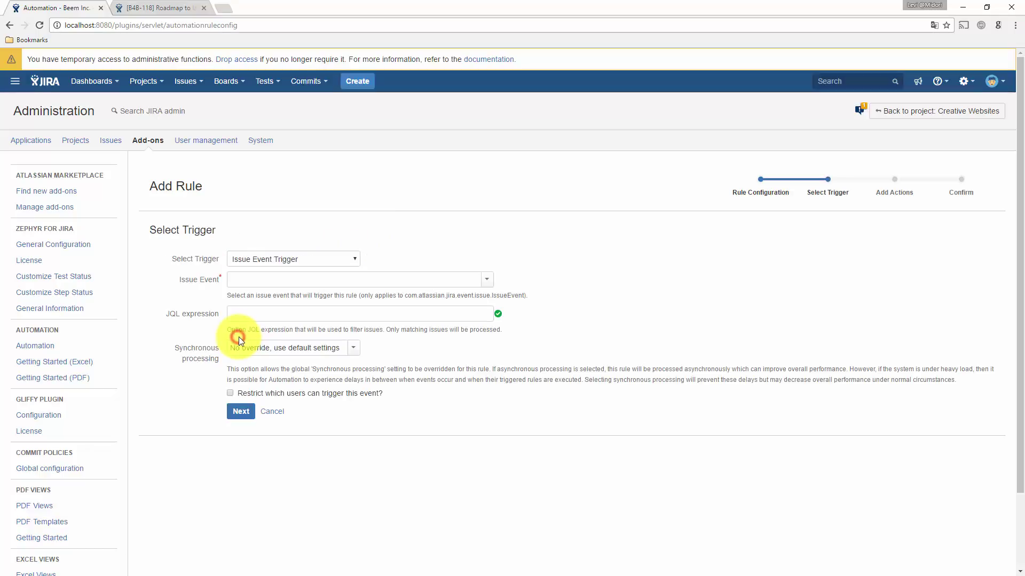
Trigger the rule on Issue Resolved, filtered by JQL project = "Beem for Business"
{"action": "left_click", "coordinate": [354, 259]}
{"action": "left_click", "coordinate": [354, 258]}
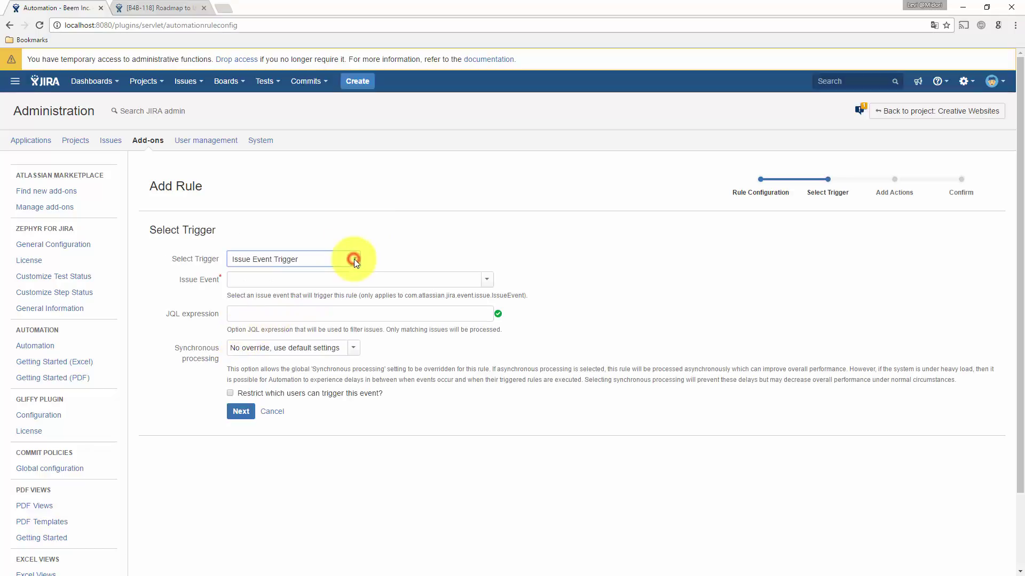
{"action": "left_click", "coordinate": [488, 281]}
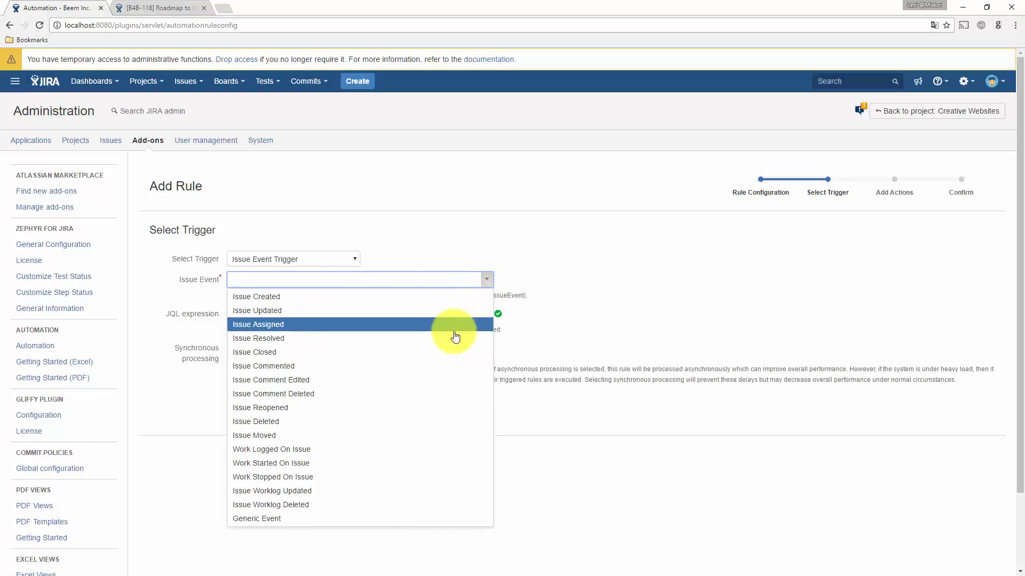
{"action": "left_click", "coordinate": [454, 338]}
{"action": "left_click", "coordinate": [463, 316]}
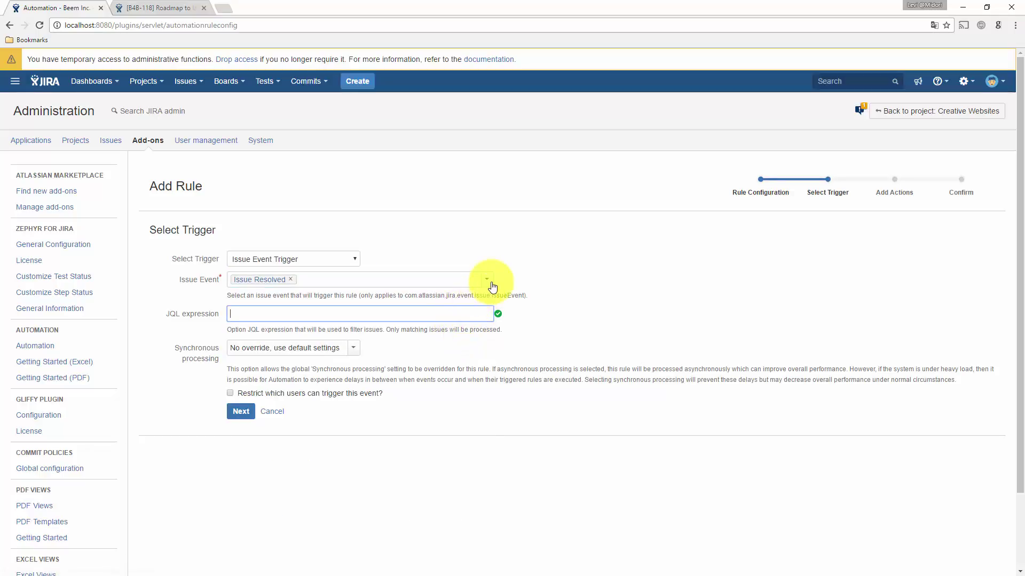
{"action": "type", "text": "project ="}
{"action": "left_click", "coordinate": [386, 365]}
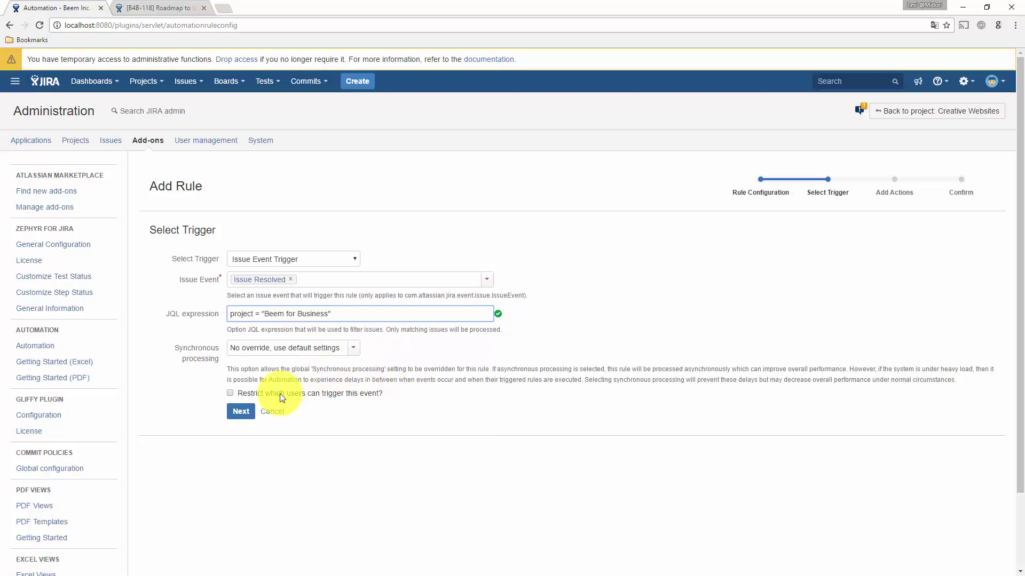
{"action": "left_click", "coordinate": [249, 414]}
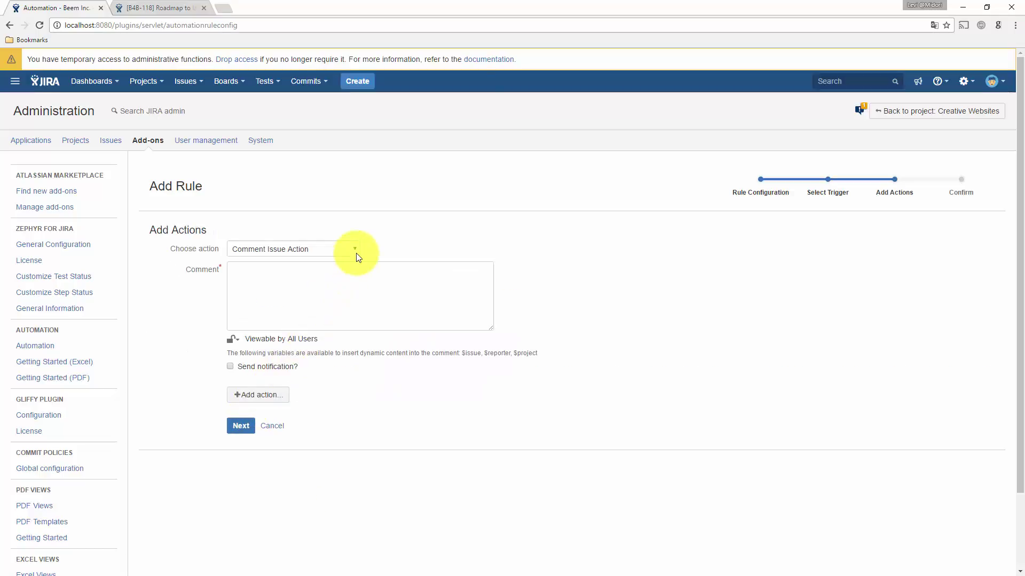
Add an Attach Excel Action using template subtask-effort.xlsx, title 'Sub-task effort summary', file subtask-effort-report.xlsx
{"action": "left_click", "coordinate": [354, 249]}
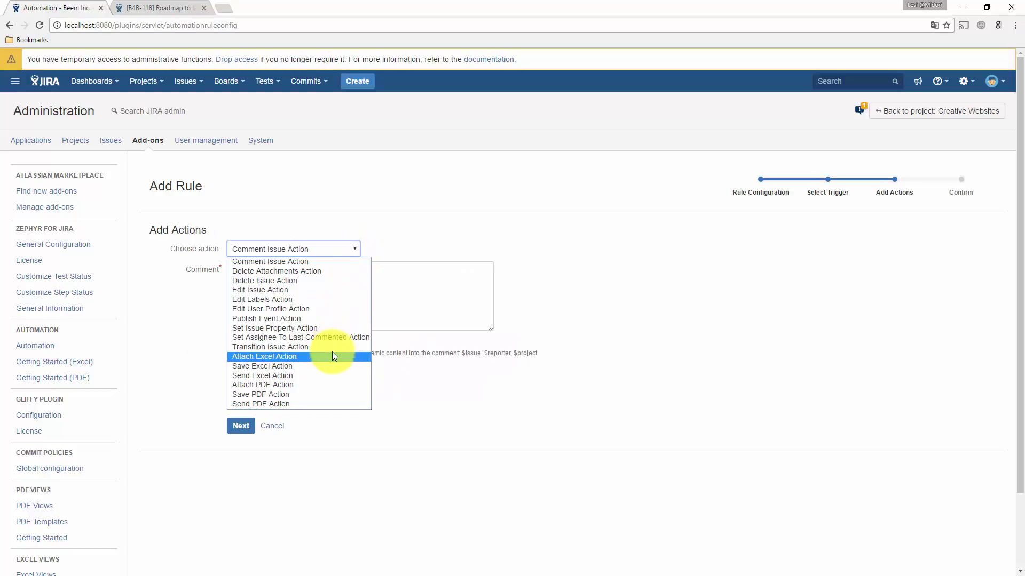
{"action": "left_click", "coordinate": [333, 355]}
{"action": "left_click", "coordinate": [344, 270]}
{"action": "type", "text": "subt"}
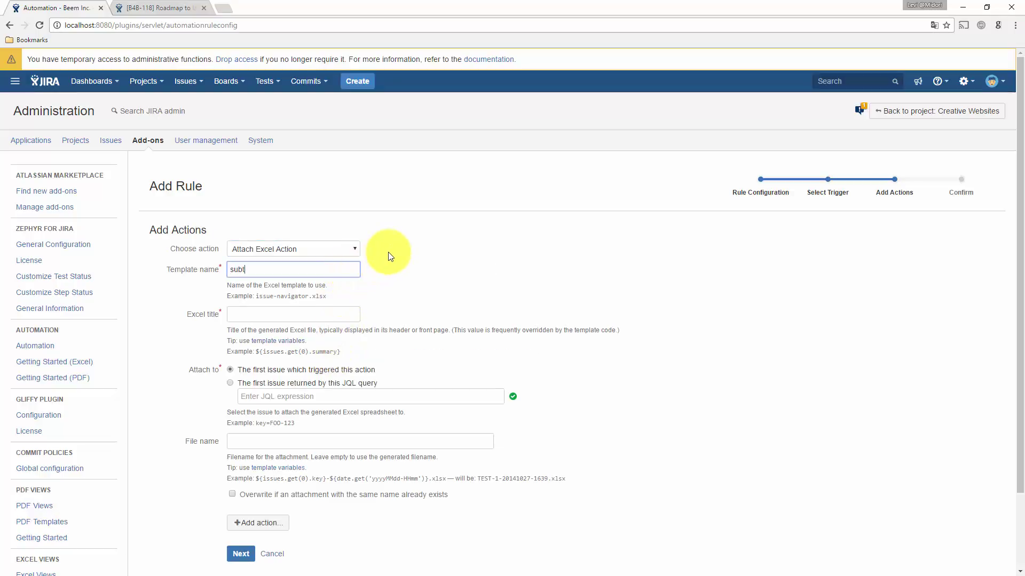
{"action": "type", "text": "ask-effort.xlsx"}
{"action": "left_click", "coordinate": [325, 313]}
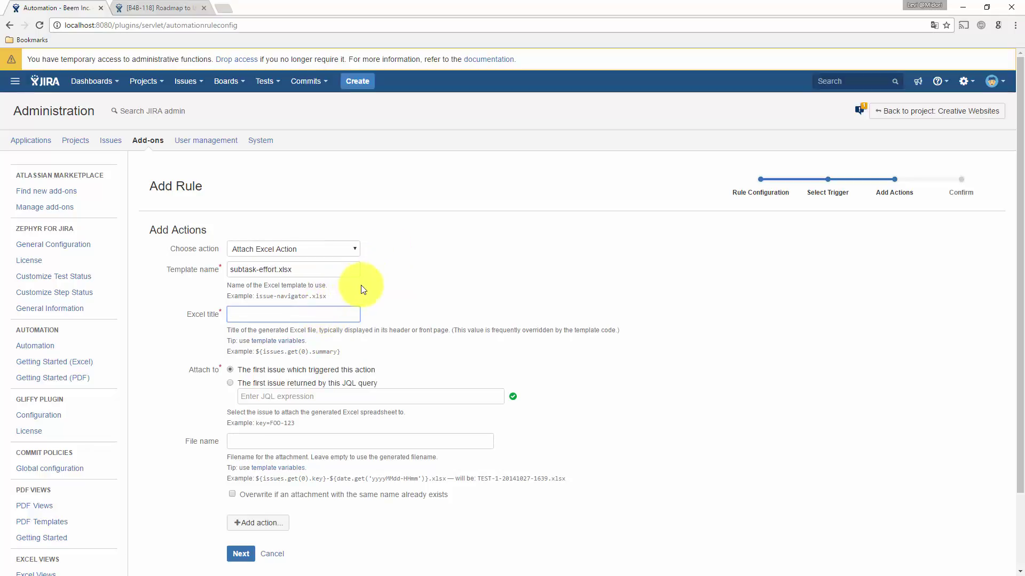
{"action": "type", "text": "Sub-task e"}
{"action": "type", "text": "ffort summary"}
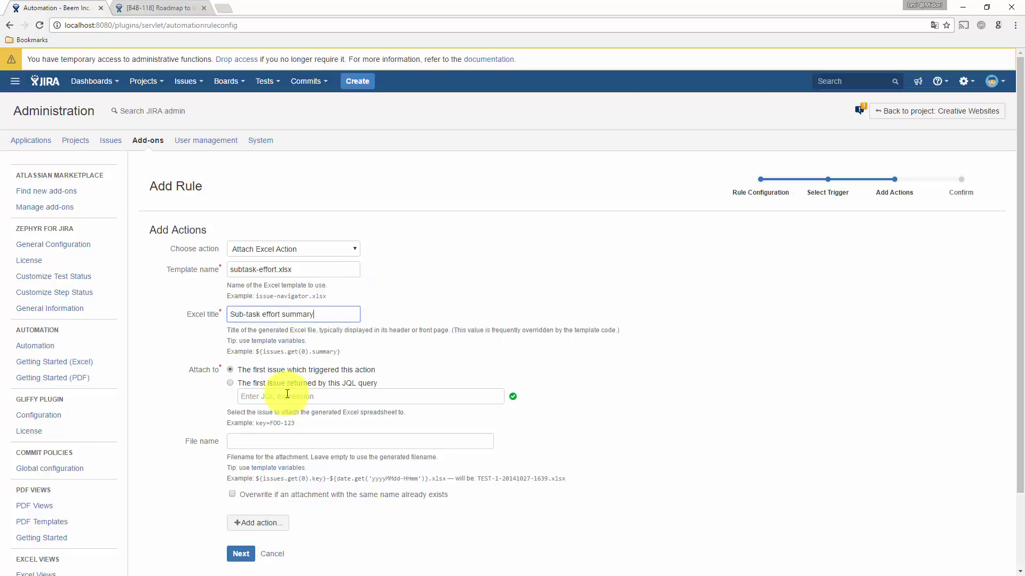
{"action": "left_click", "coordinate": [264, 441]}
{"action": "type", "text": "subtask-"}
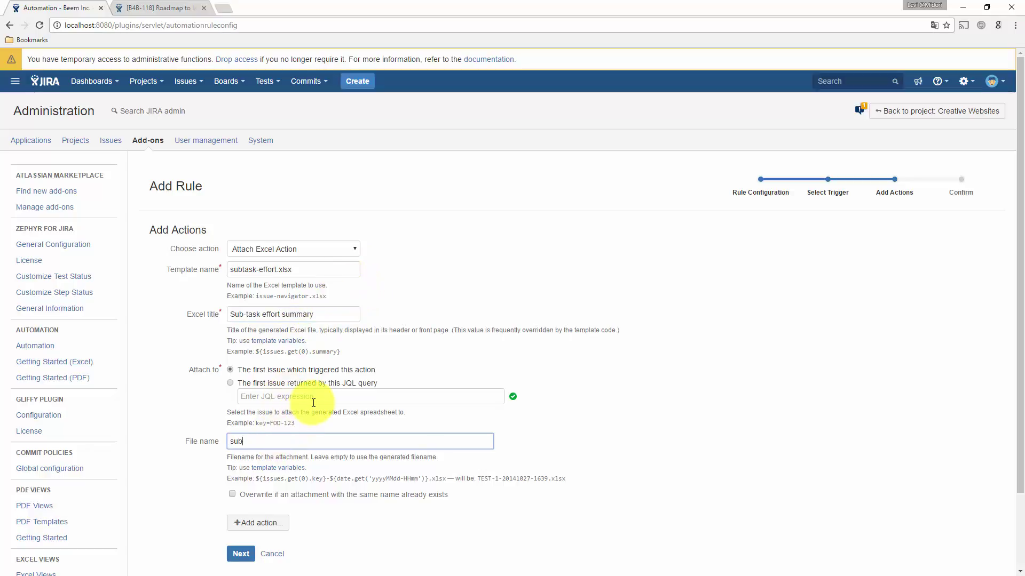
{"action": "type", "text": "effort"}
{"action": "type", "text": "-report.xlsx"}
Save the new rule and switch to issue B4B-118
{"action": "left_click", "coordinate": [239, 555]}
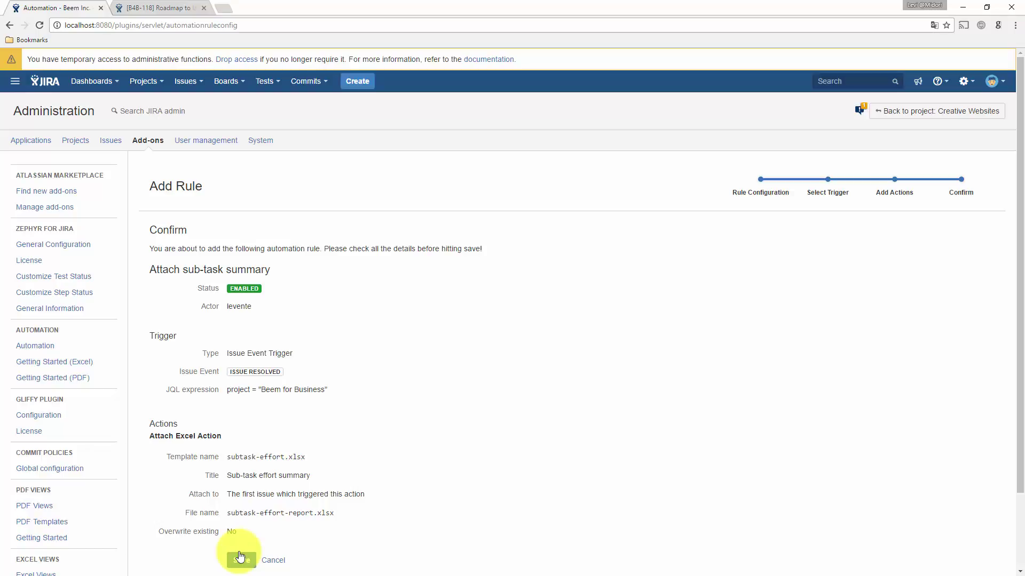
{"action": "left_click", "coordinate": [242, 560]}
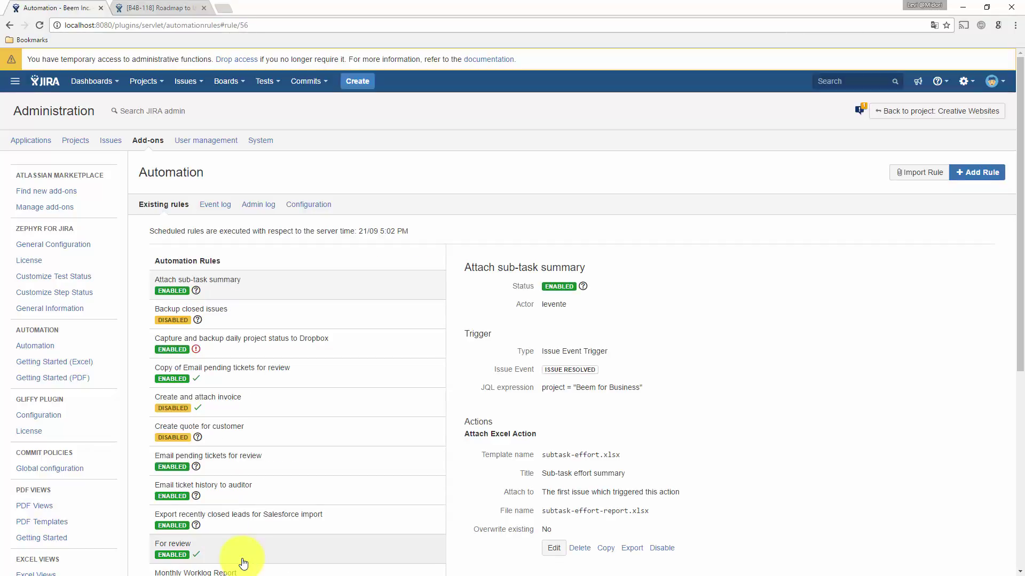
{"action": "left_click", "coordinate": [173, 8]}
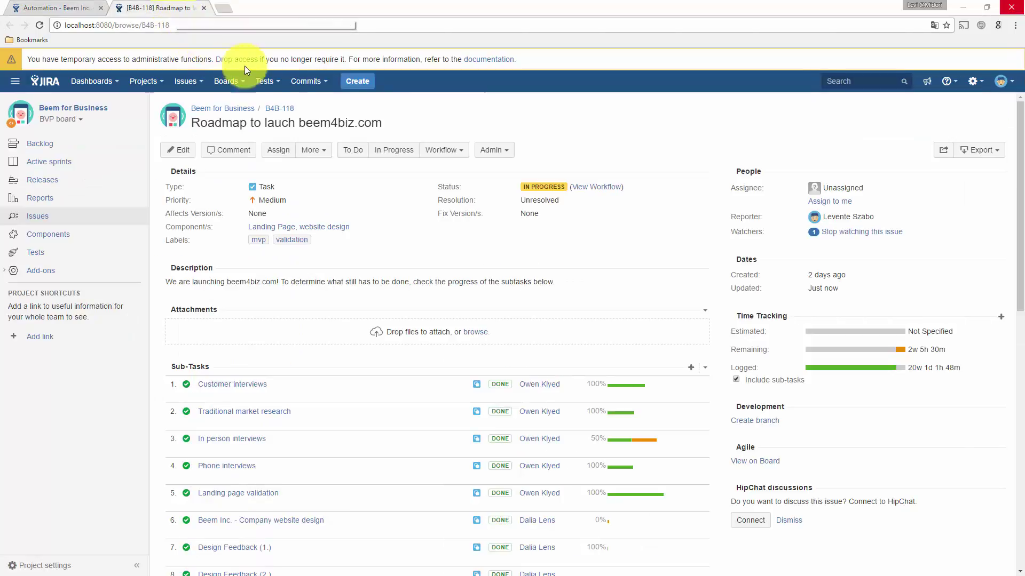
Check B4B-118's sub-tasks, transition it to Done, and open the attached subtask-effort-report.xlsx in Excel
{"action": "scroll", "coordinate": [363, 176], "scroll_direction": "down", "scroll_amount": 3}
{"action": "scroll", "coordinate": [366, 185], "scroll_direction": "down", "scroll_amount": 2}
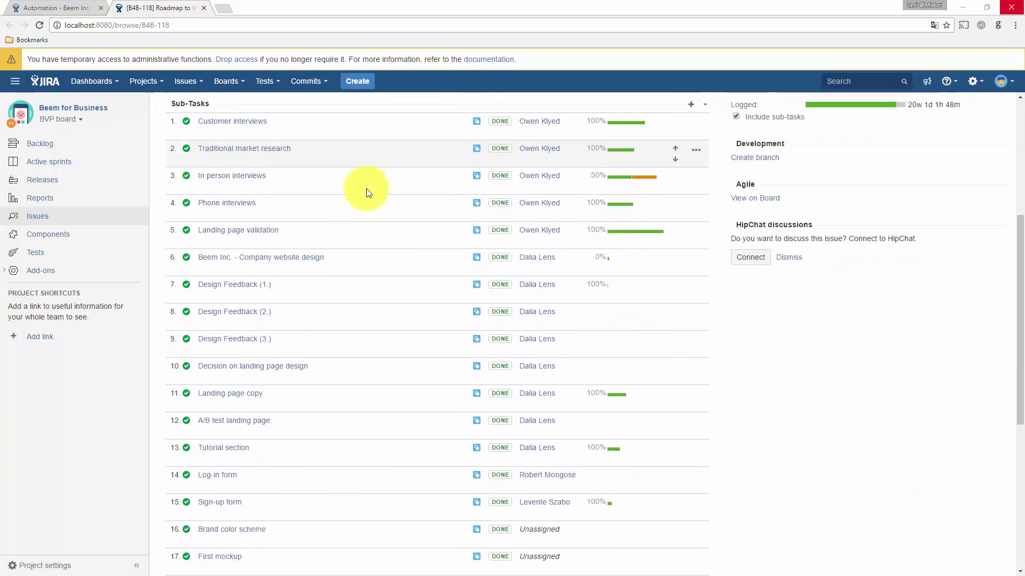
{"action": "scroll", "coordinate": [366, 187], "scroll_direction": "down", "scroll_amount": 1}
{"action": "scroll", "coordinate": [367, 188], "scroll_direction": "down", "scroll_amount": 2}
{"action": "scroll", "coordinate": [368, 191], "scroll_direction": "down", "scroll_amount": 3}
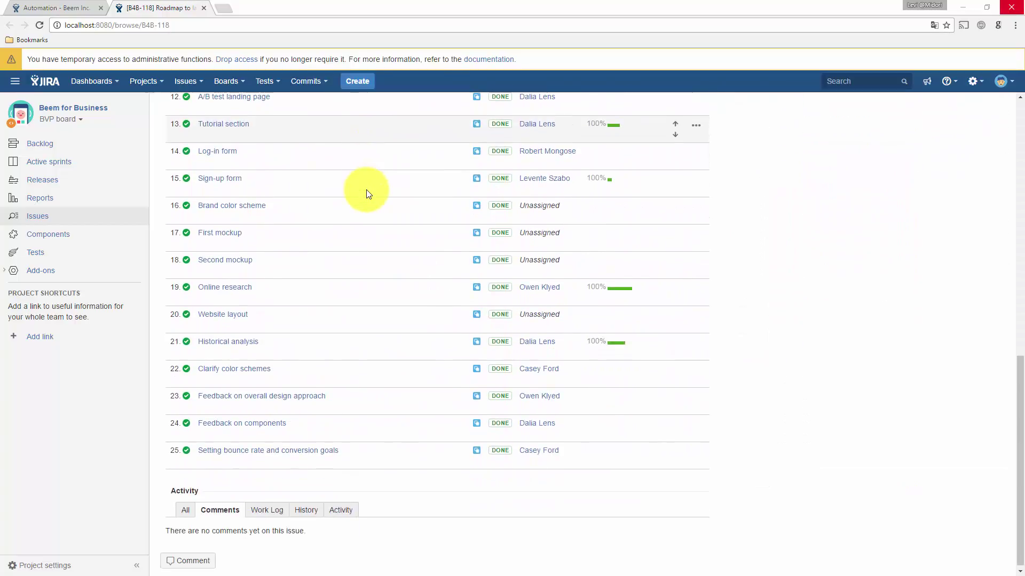
{"action": "scroll", "coordinate": [367, 194], "scroll_direction": "up", "scroll_amount": 1}
{"action": "scroll", "coordinate": [367, 193], "scroll_direction": "up", "scroll_amount": 4}
{"action": "scroll", "coordinate": [367, 194], "scroll_direction": "up", "scroll_amount": 1}
{"action": "scroll", "coordinate": [366, 192], "scroll_direction": "up", "scroll_amount": 4}
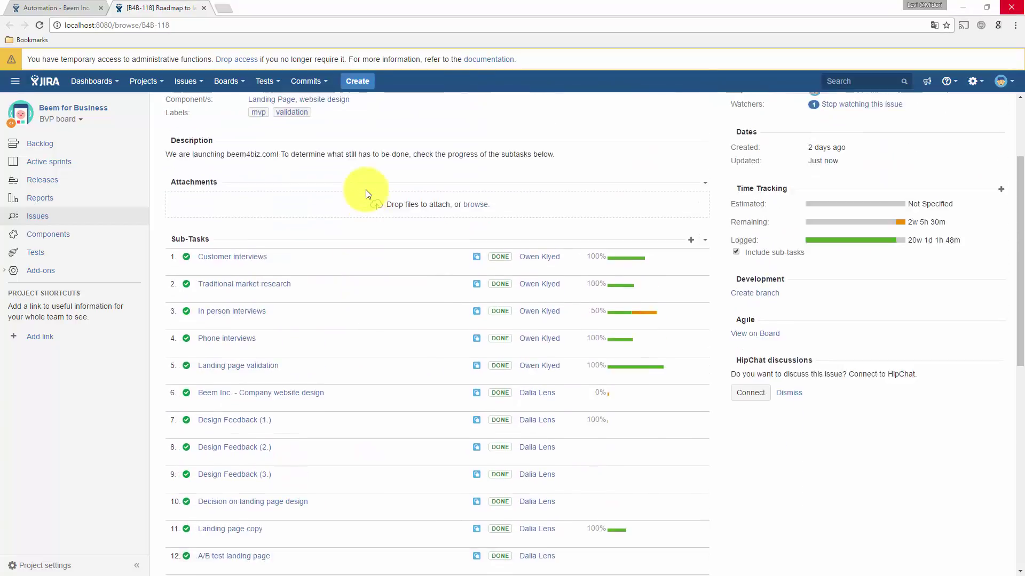
{"action": "scroll", "coordinate": [366, 192], "scroll_direction": "up", "scroll_amount": 3}
{"action": "left_click", "coordinate": [439, 155]}
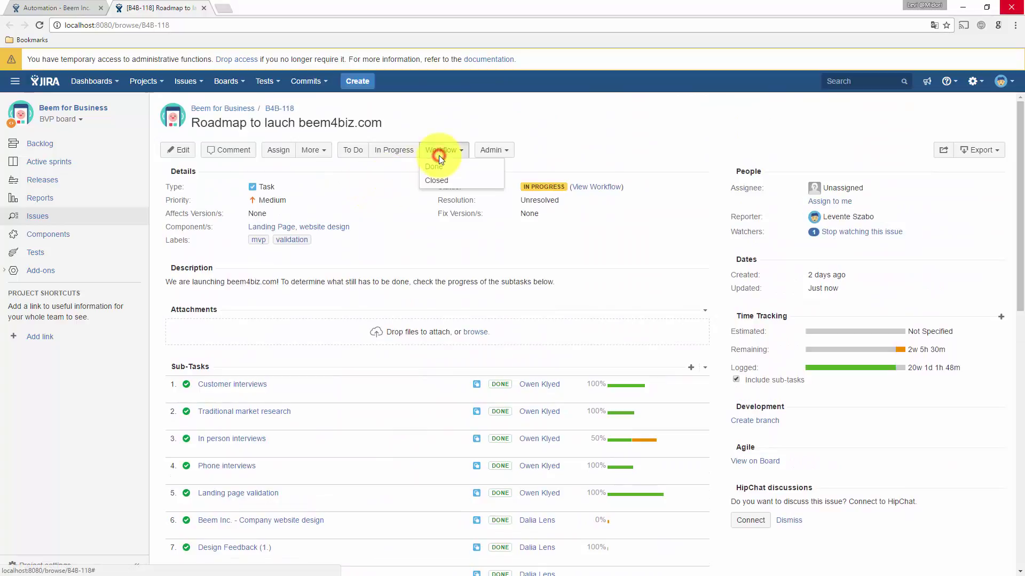
{"action": "left_click", "coordinate": [440, 169]}
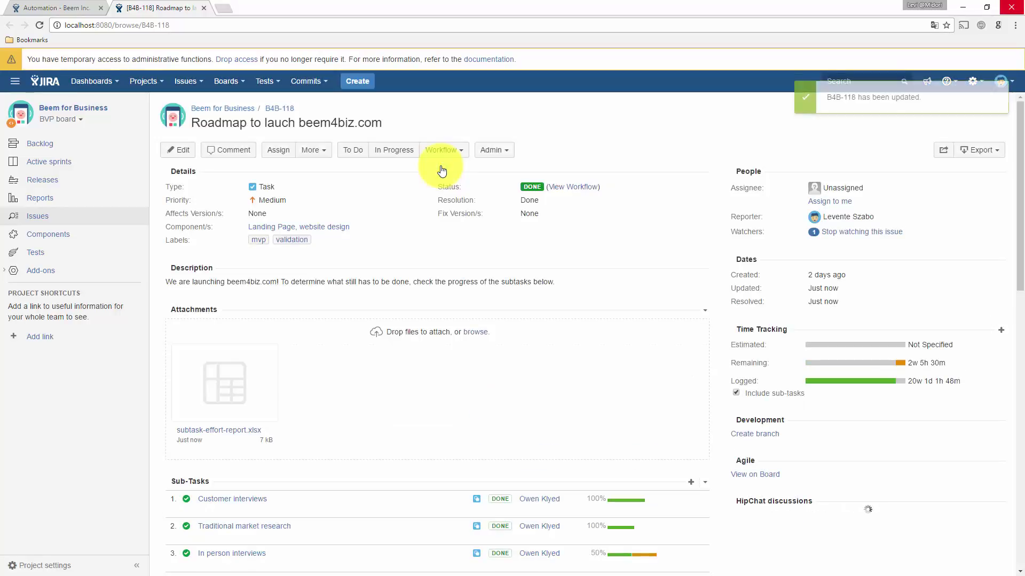
{"action": "left_click", "coordinate": [230, 431]}
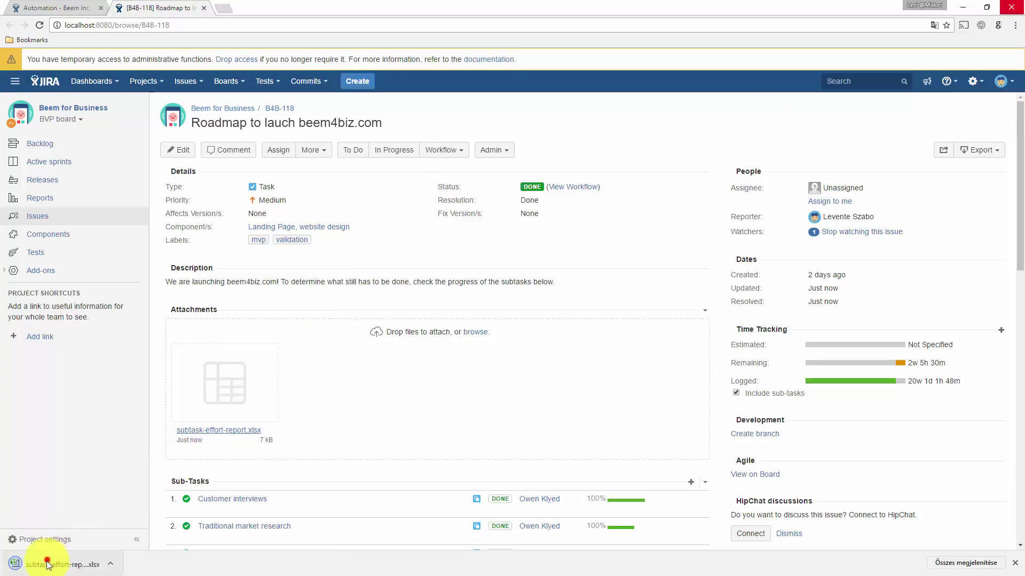
{"action": "left_click", "coordinate": [16, 564]}
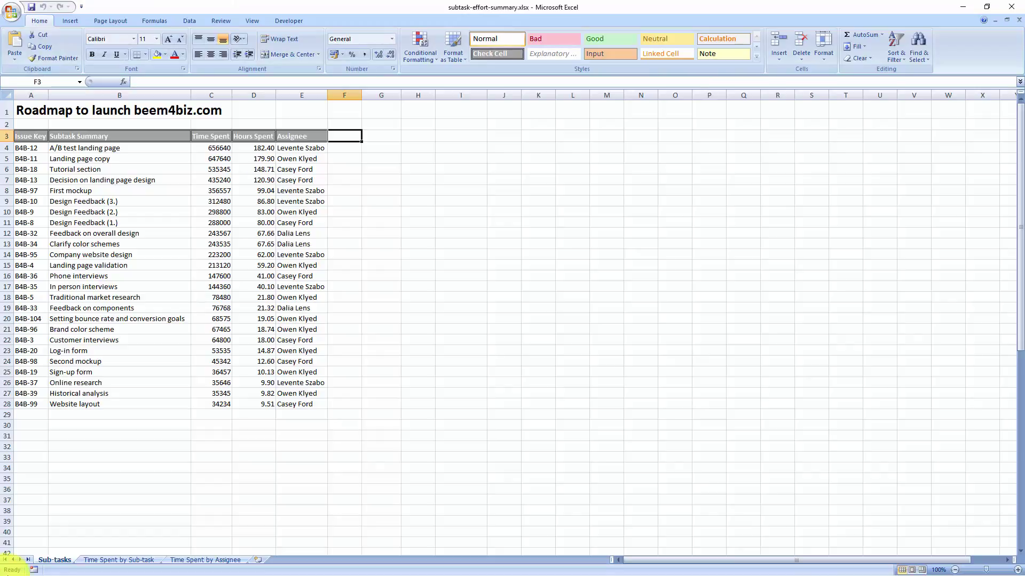
View the 'Time Spent by Sub-task' sheet, then the 'Time Spent by Assignee' pie chart
{"action": "left_click", "coordinate": [104, 561]}
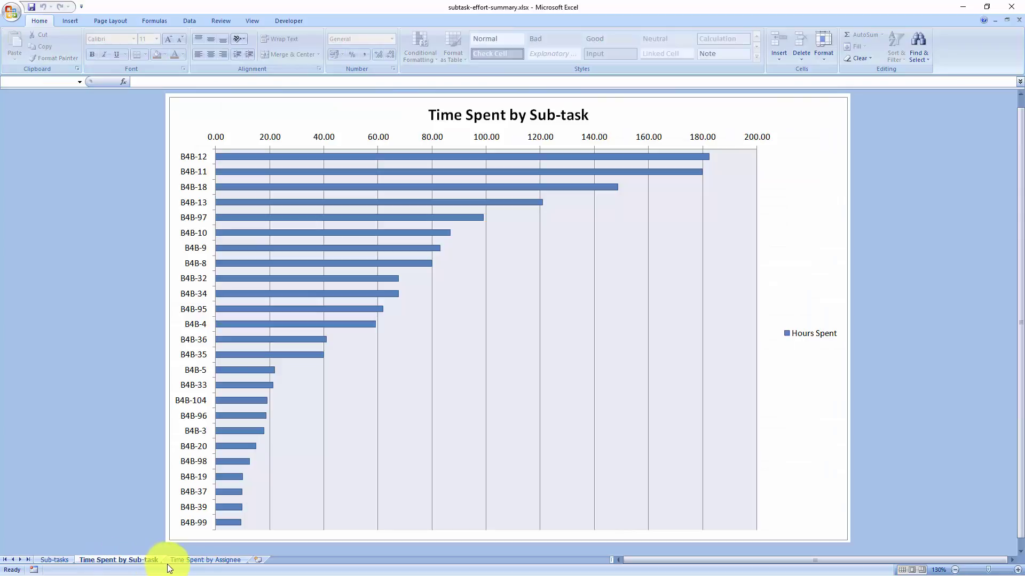
{"action": "left_click", "coordinate": [207, 560]}
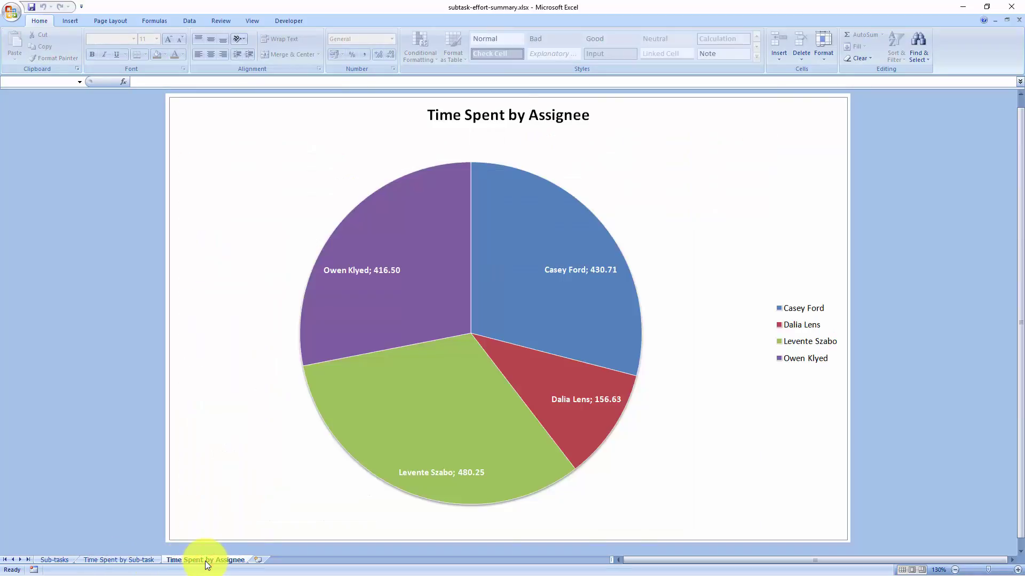